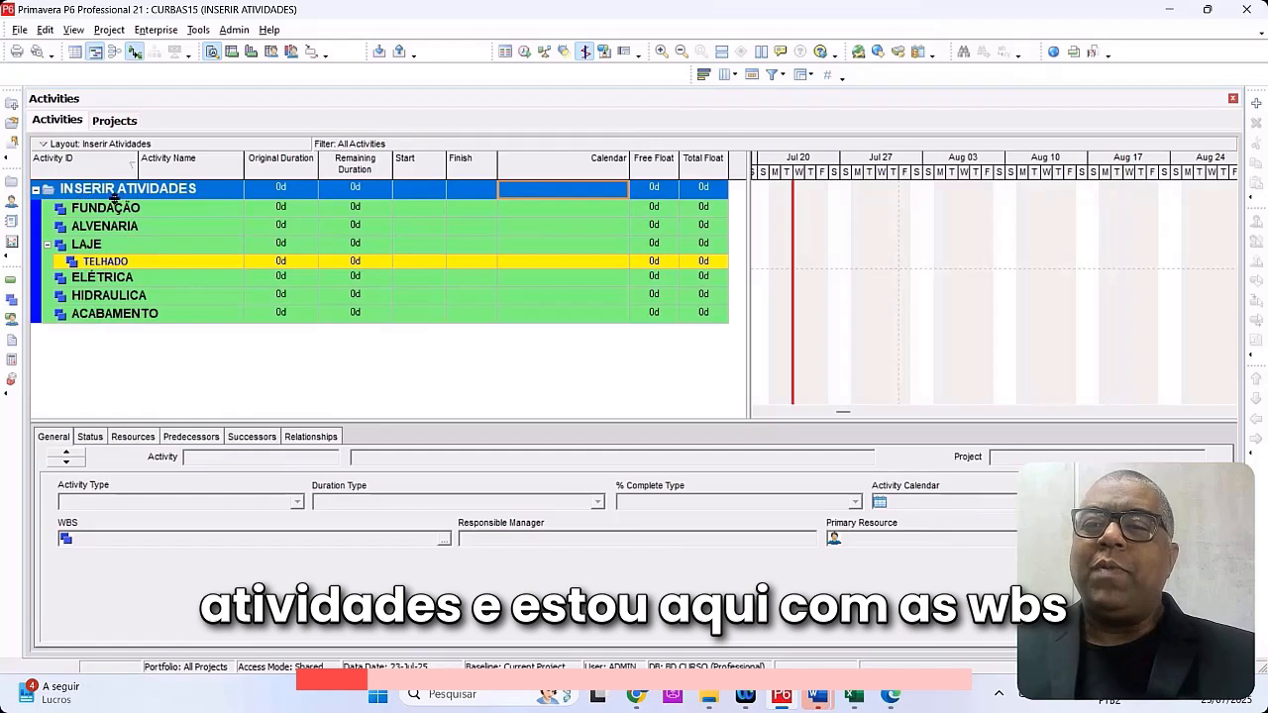
# Step: Add a new activity under the FUNDAÇÃO WBS element
pyautogui.click(136, 214)
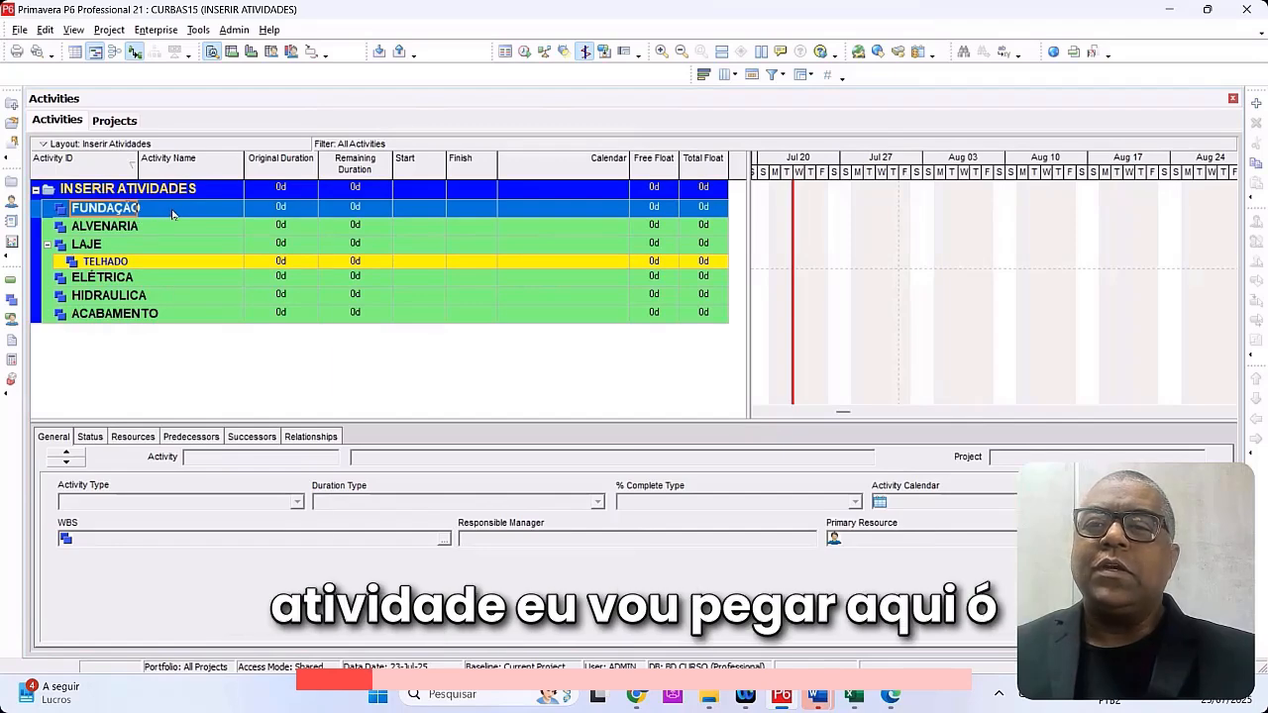
pyautogui.rightClick(173, 212)
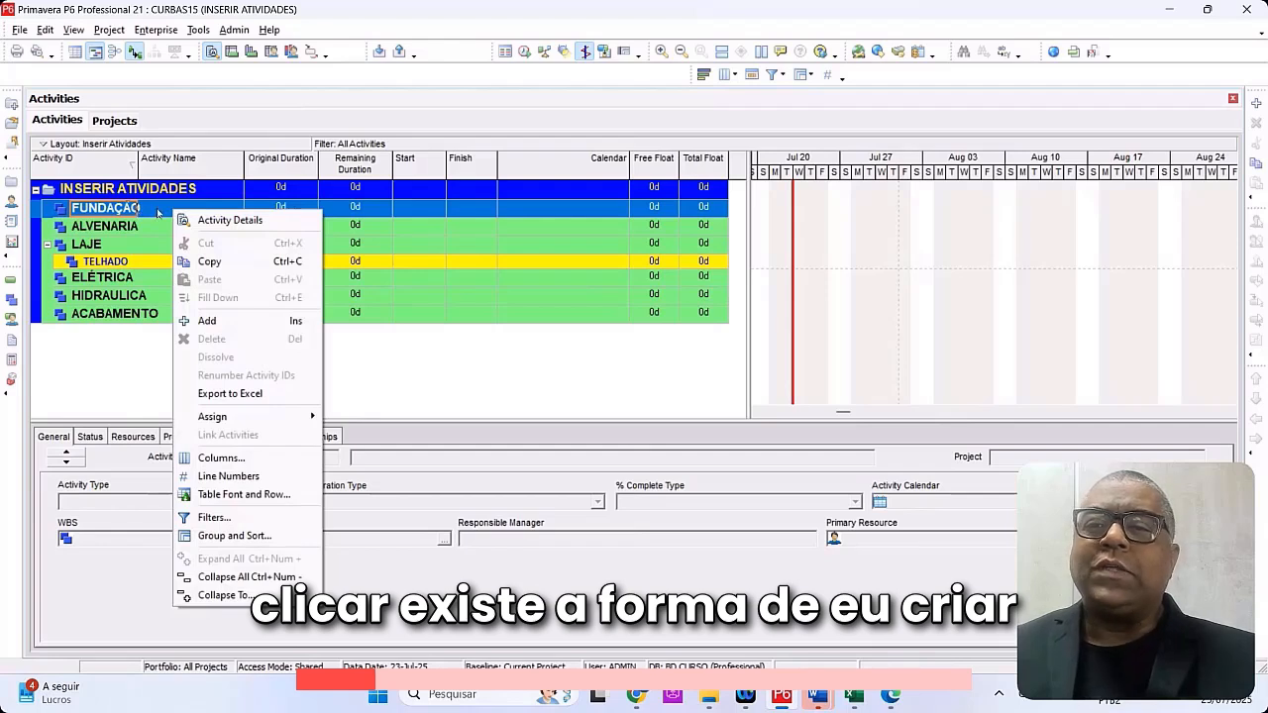
pyautogui.click(206, 321)
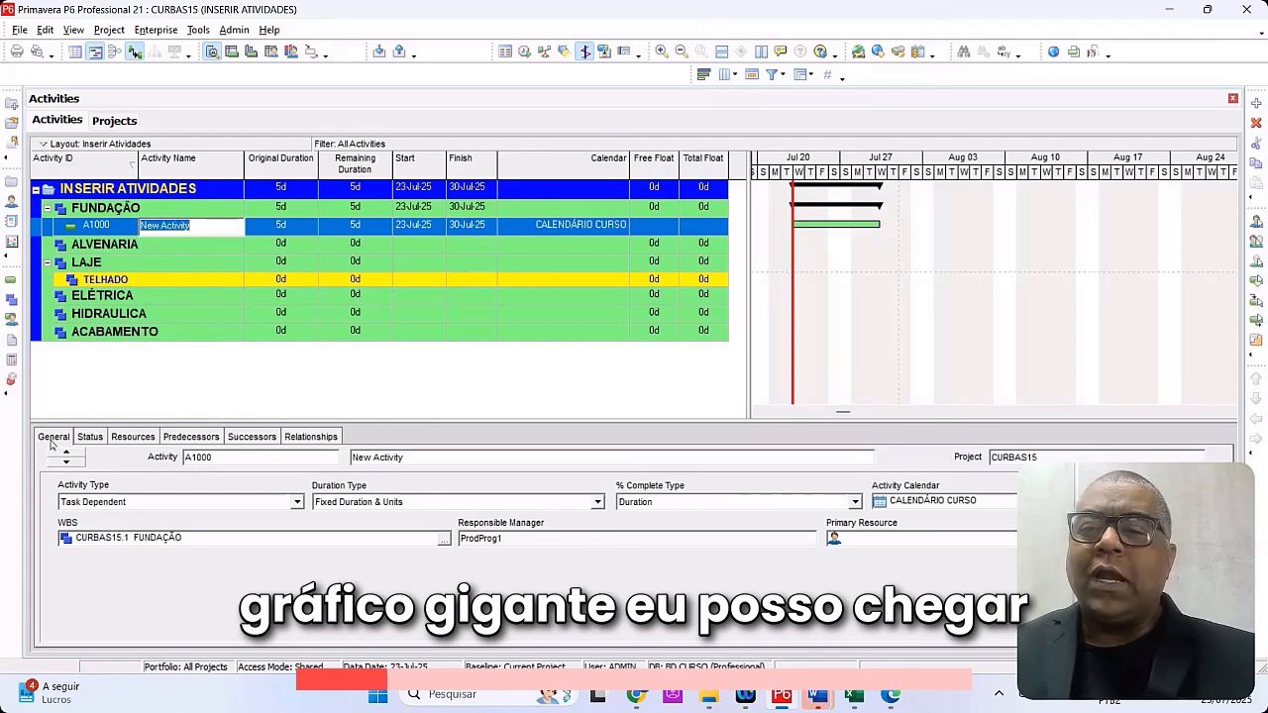
# Step: Name the new FUNDAÇÃO activity "Atividade 1" and review its activity type options, keeping Task Dependent
pyautogui.click(201, 228)
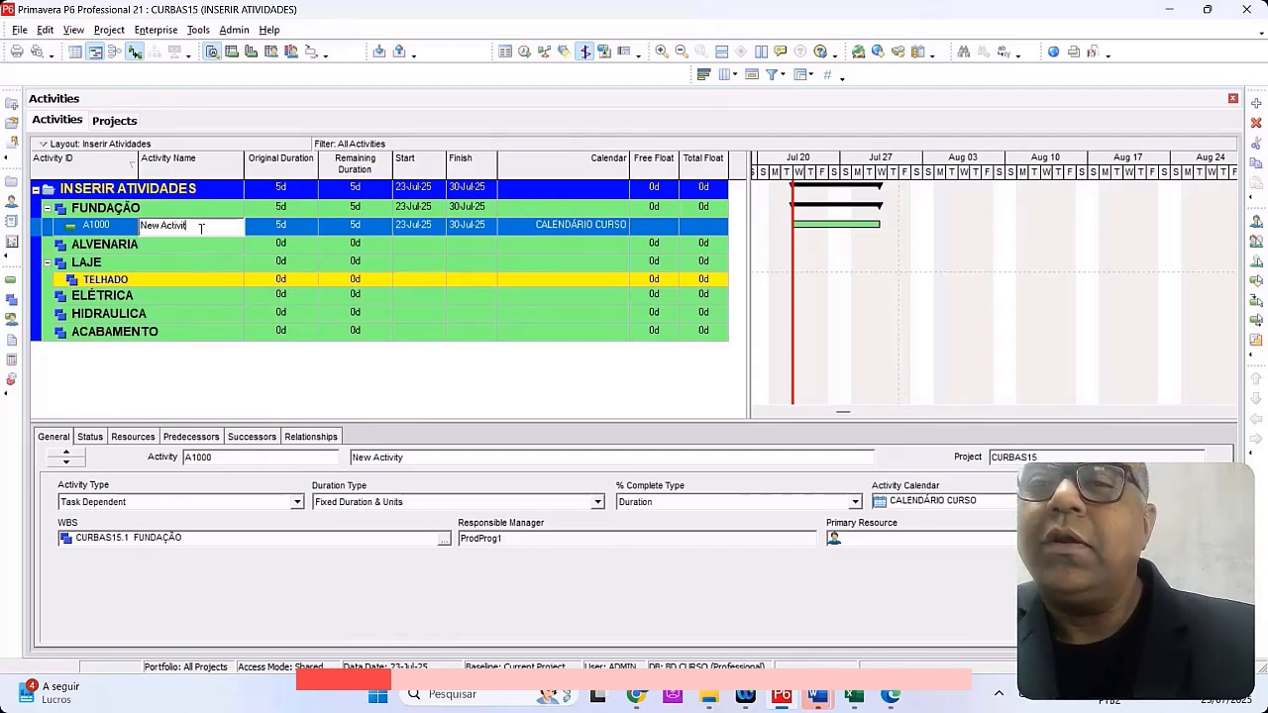
pyautogui.press('BackSpace')
pyautogui.press('BackSpace')
pyautogui.press('BackSpace')
pyautogui.press('BackSpace')
pyautogui.press('BackSpace')
pyautogui.press('BackSpace')
pyautogui.press('BackSpace')
pyautogui.press('BackSpace')
pyautogui.press('BackSpace')
pyautogui.press('BackSpace')
pyautogui.press('BackSpace')
pyautogui.press('BackSpace')
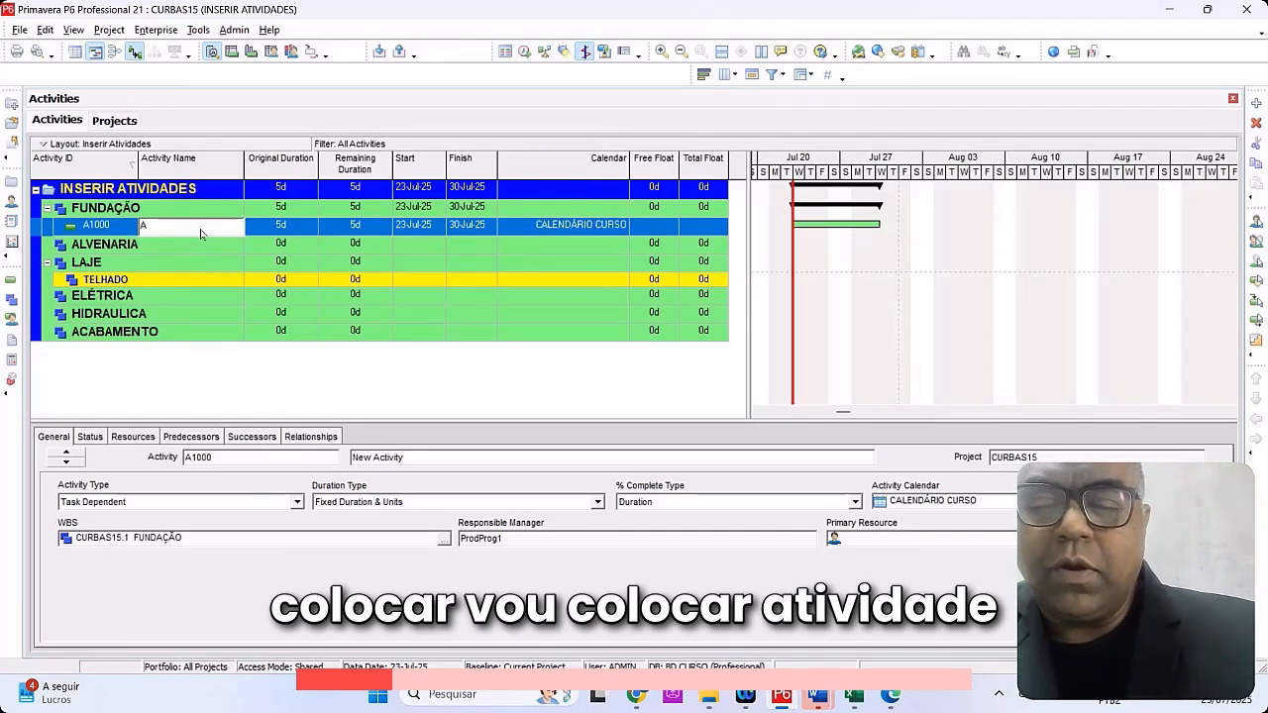
pyautogui.write('Atividade')
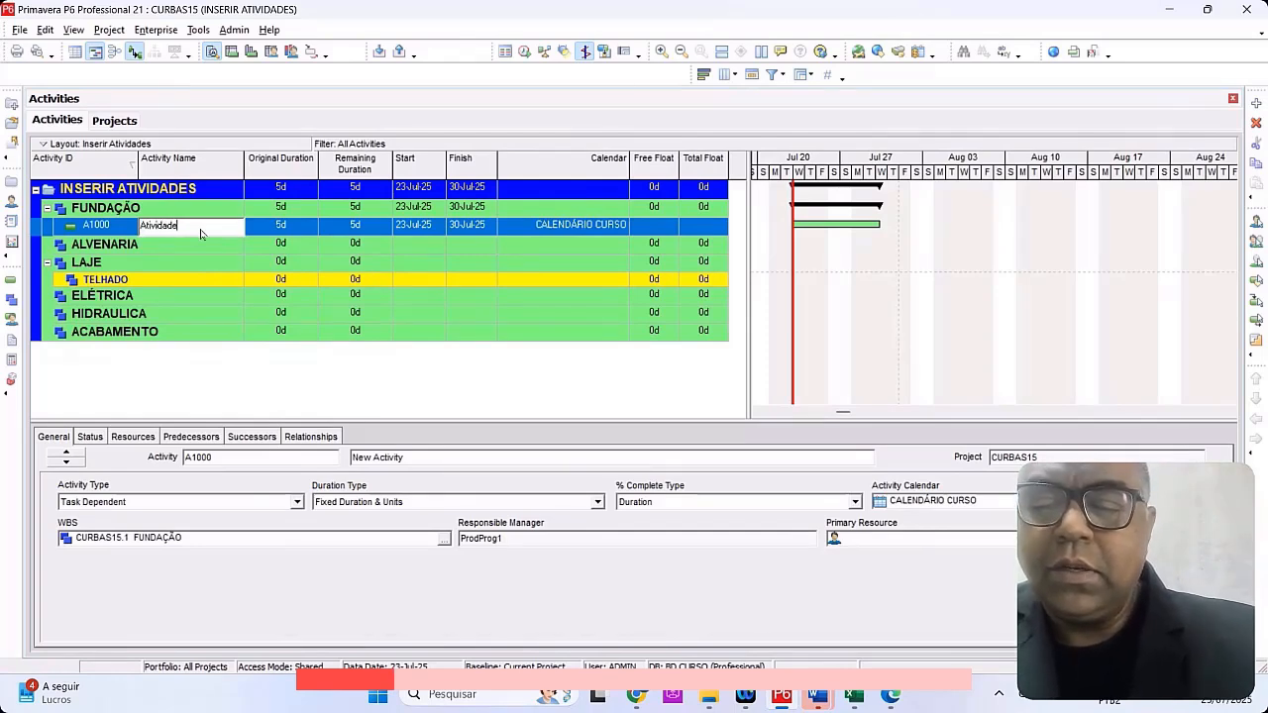
pyautogui.write(' 1')
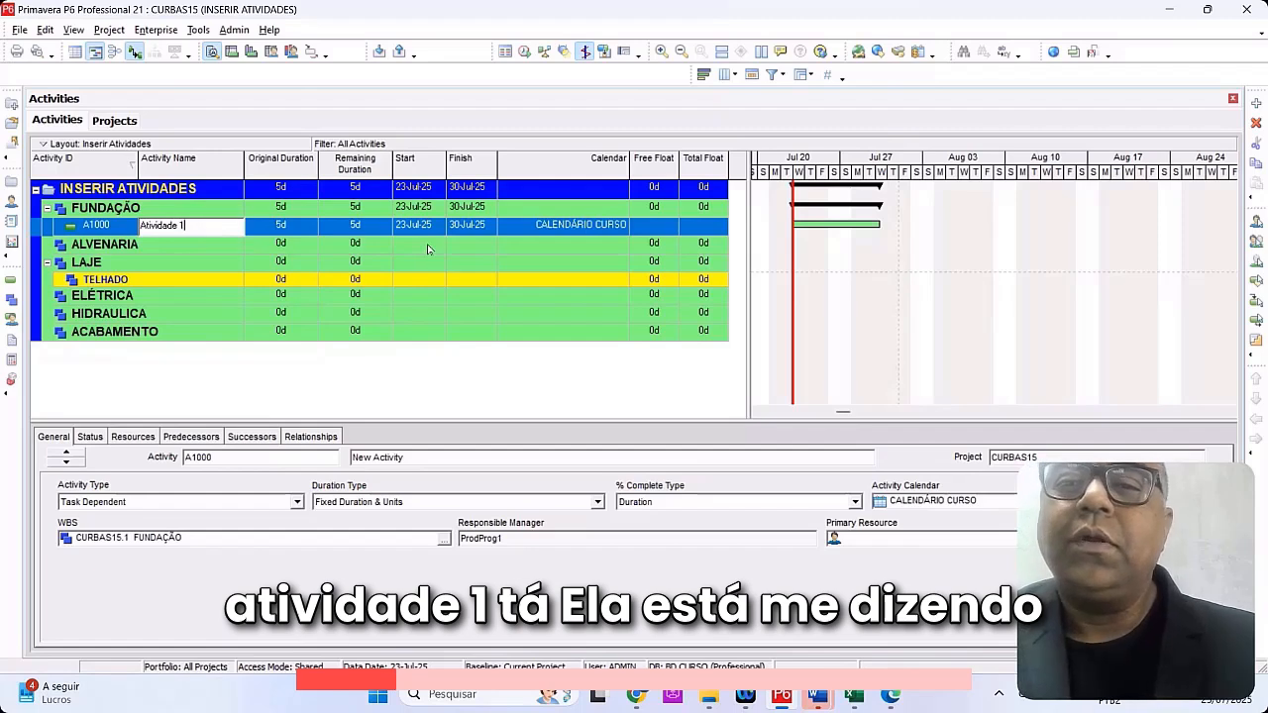
pyautogui.press('Return')
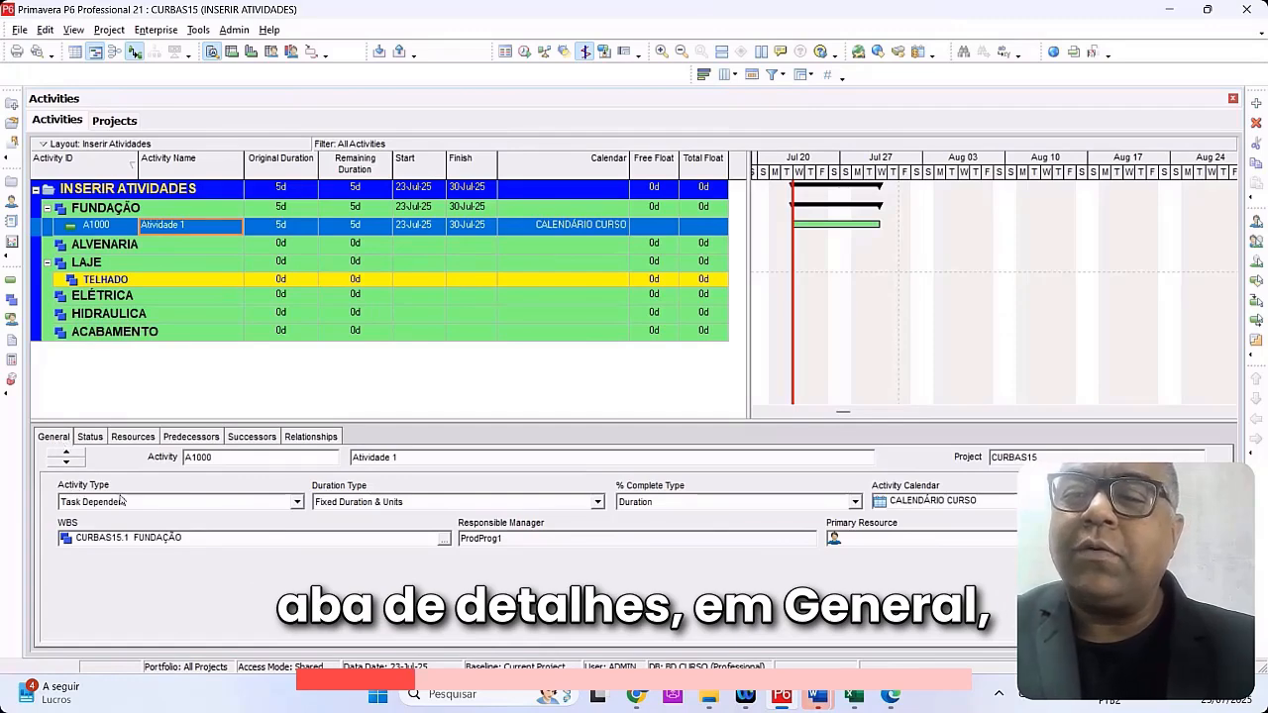
pyautogui.click(296, 502)
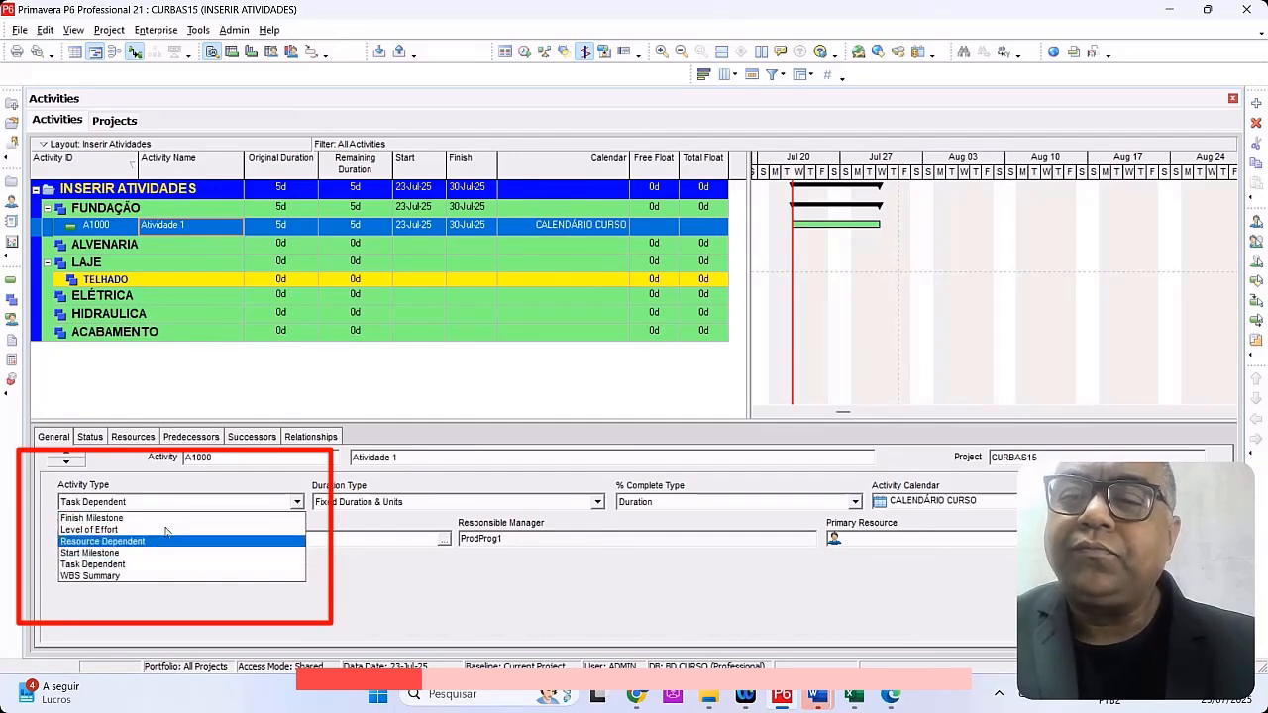
pyautogui.click(298, 388)
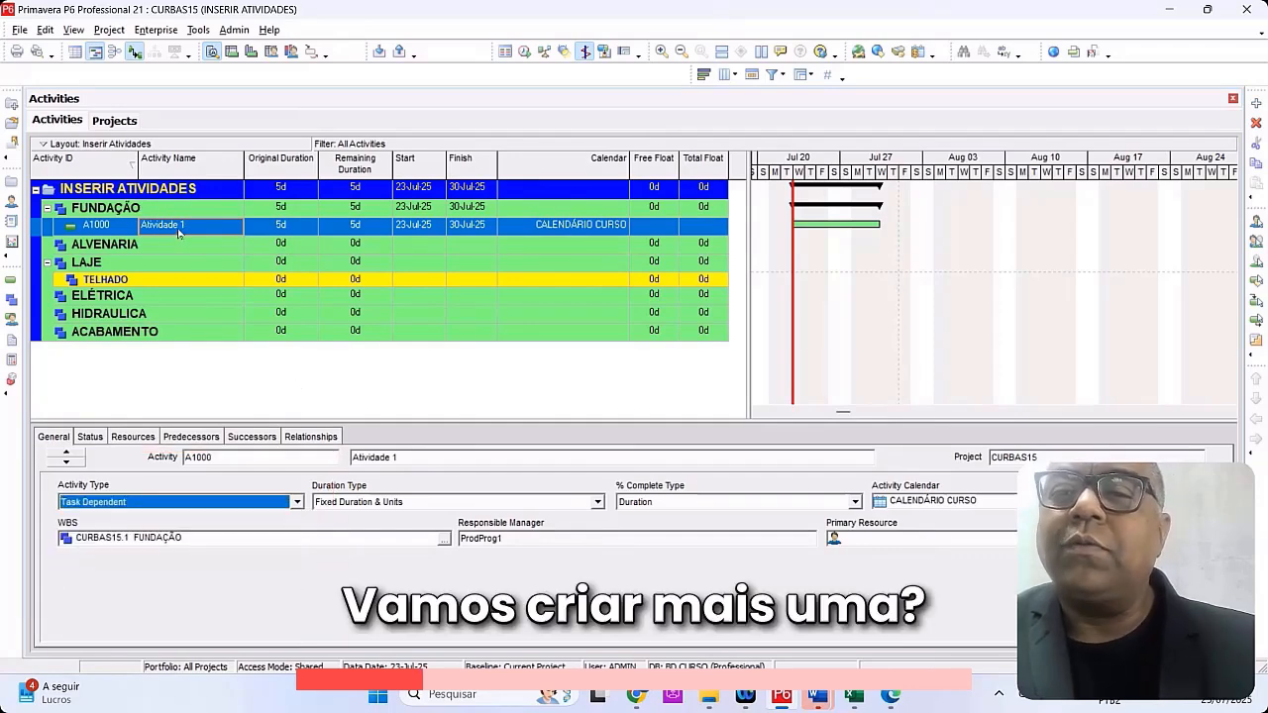
# Step: Add a new activity under the ALVENARIA WBS element and name it "Atividade 2" in the New Activity wizard
pyautogui.click(136, 246)
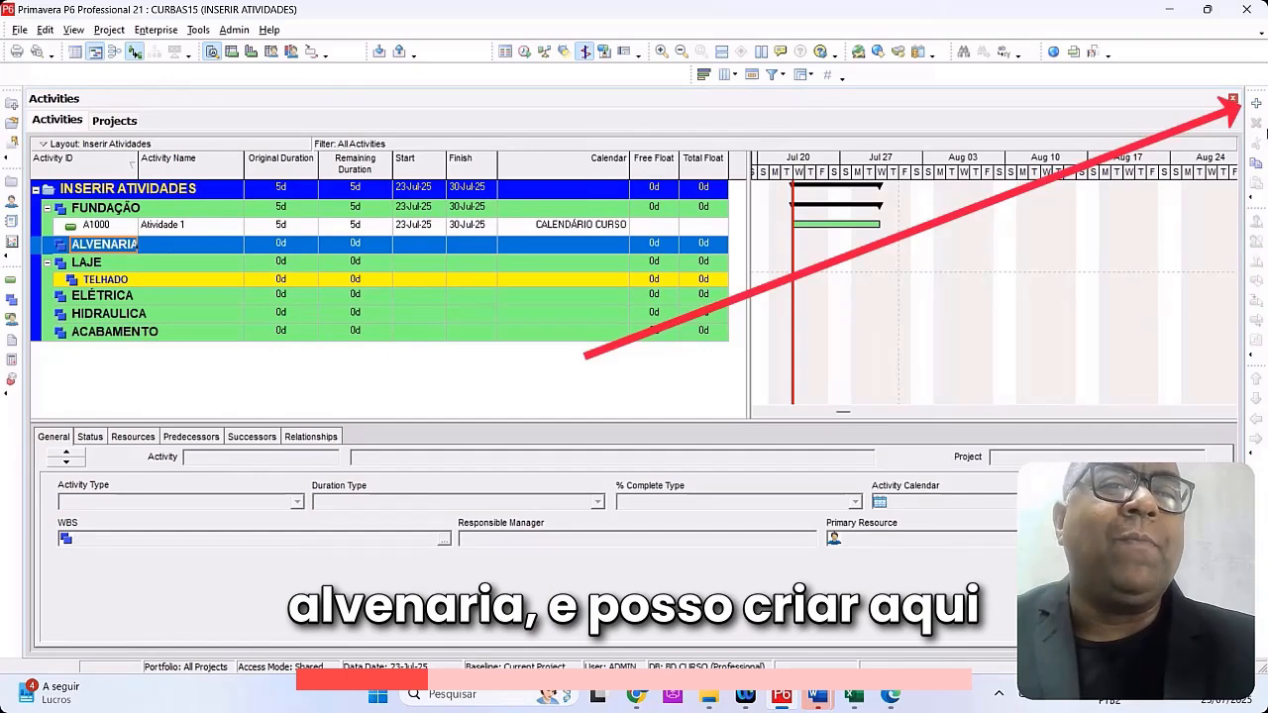
pyautogui.click(1257, 105)
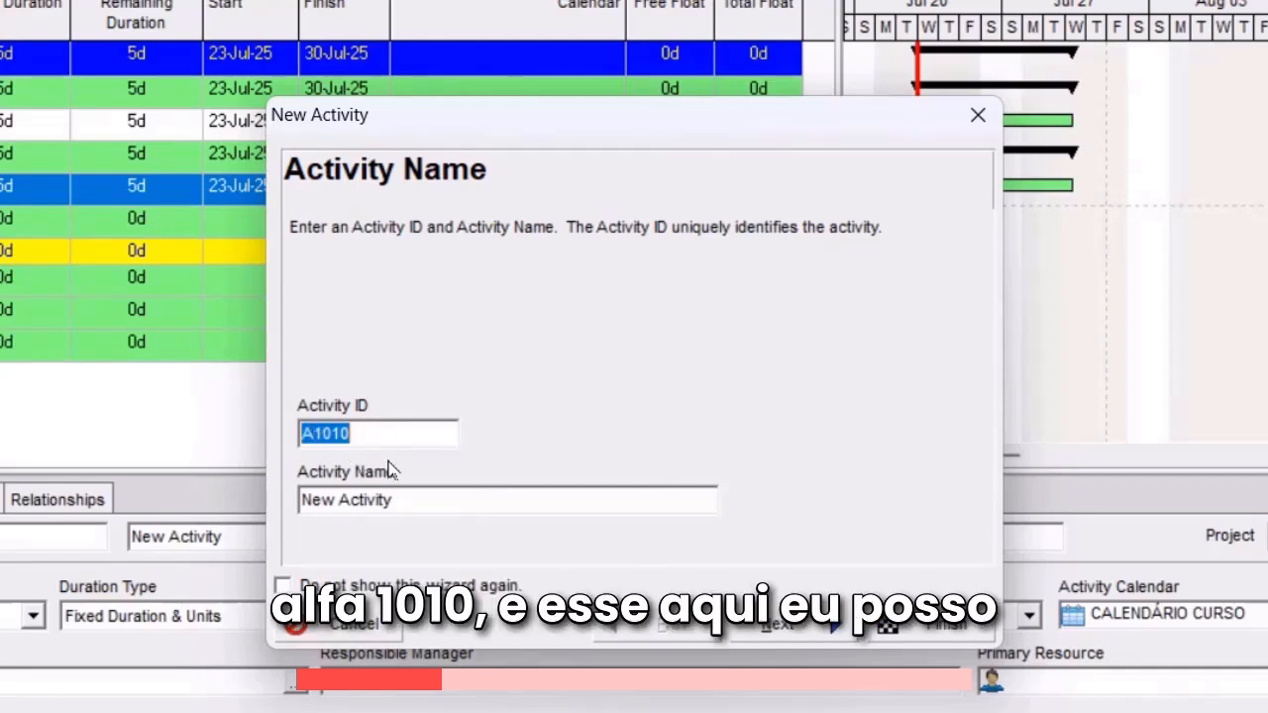
pyautogui.click(414, 499)
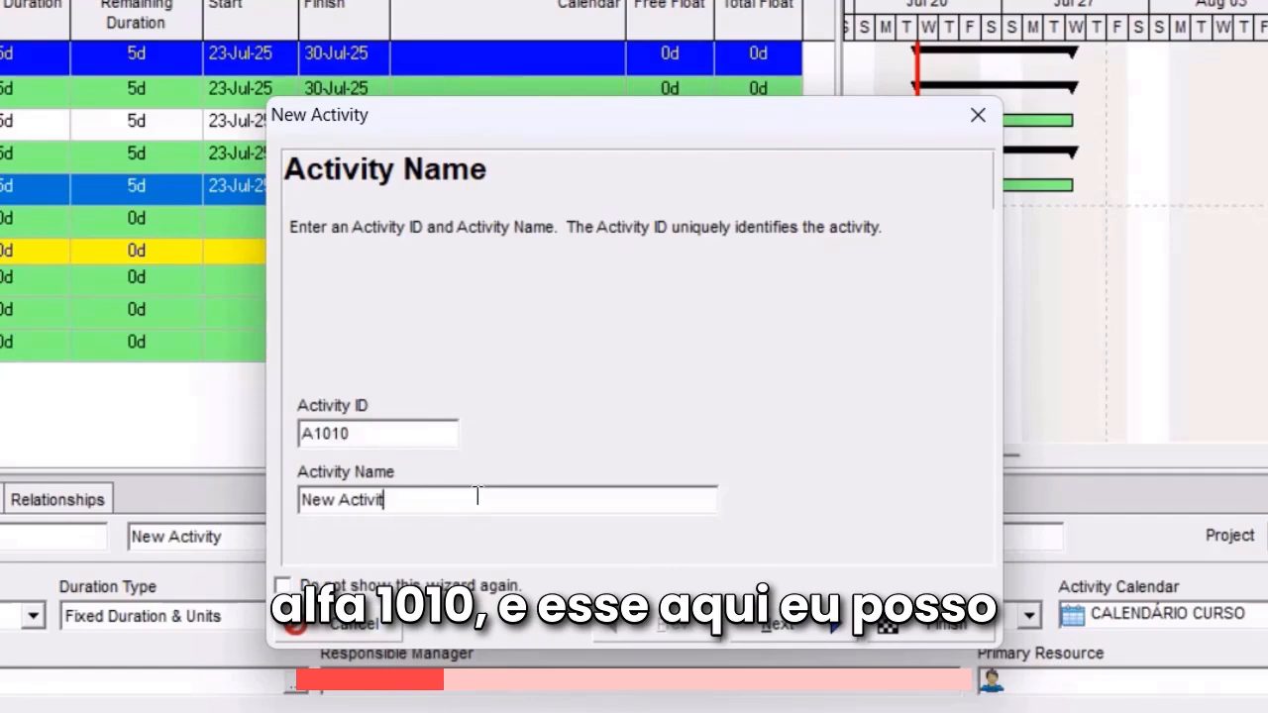
pyautogui.press('BackSpace')
pyautogui.press('BackSpace')
pyautogui.press('BackSpace')
pyautogui.press('BackSpace')
pyautogui.press('BackSpace')
pyautogui.press('BackSpace')
pyautogui.press('BackSpace')
pyautogui.press('BackSpace')
pyautogui.press('BackSpace')
pyautogui.press('BackSpace')
pyautogui.press('BackSpace')
pyautogui.write('A')
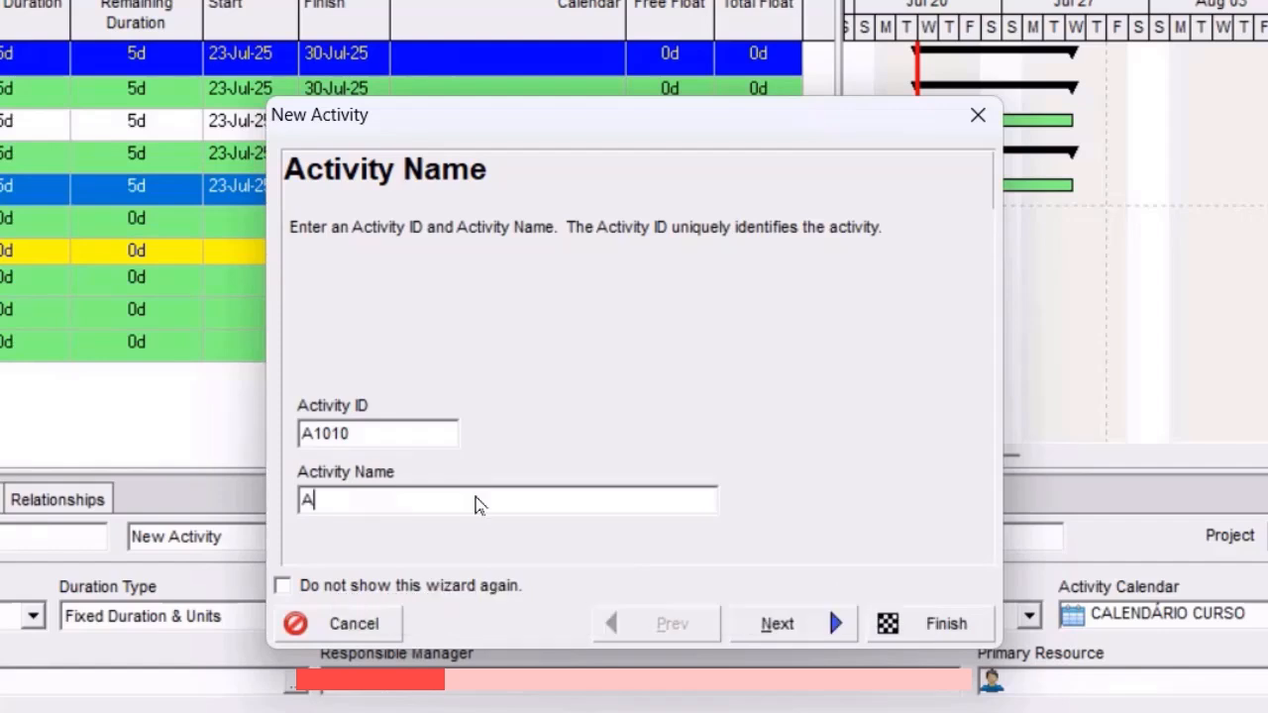
pyautogui.write('tividade 2')
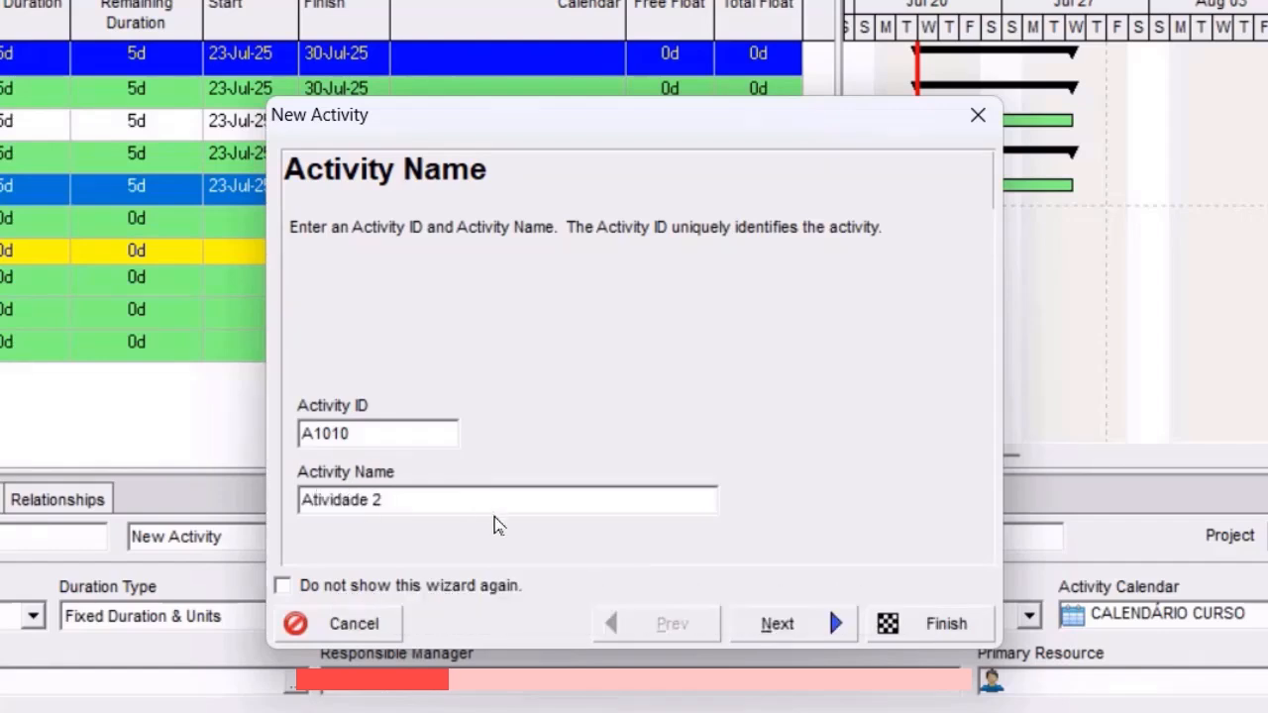
# Step: Finish the wizard with WBS ALVENARIA, Task Dependent, no resources, Fixed Duration & Units, 5d duration, and no relationships or further details
pyautogui.click(779, 625)
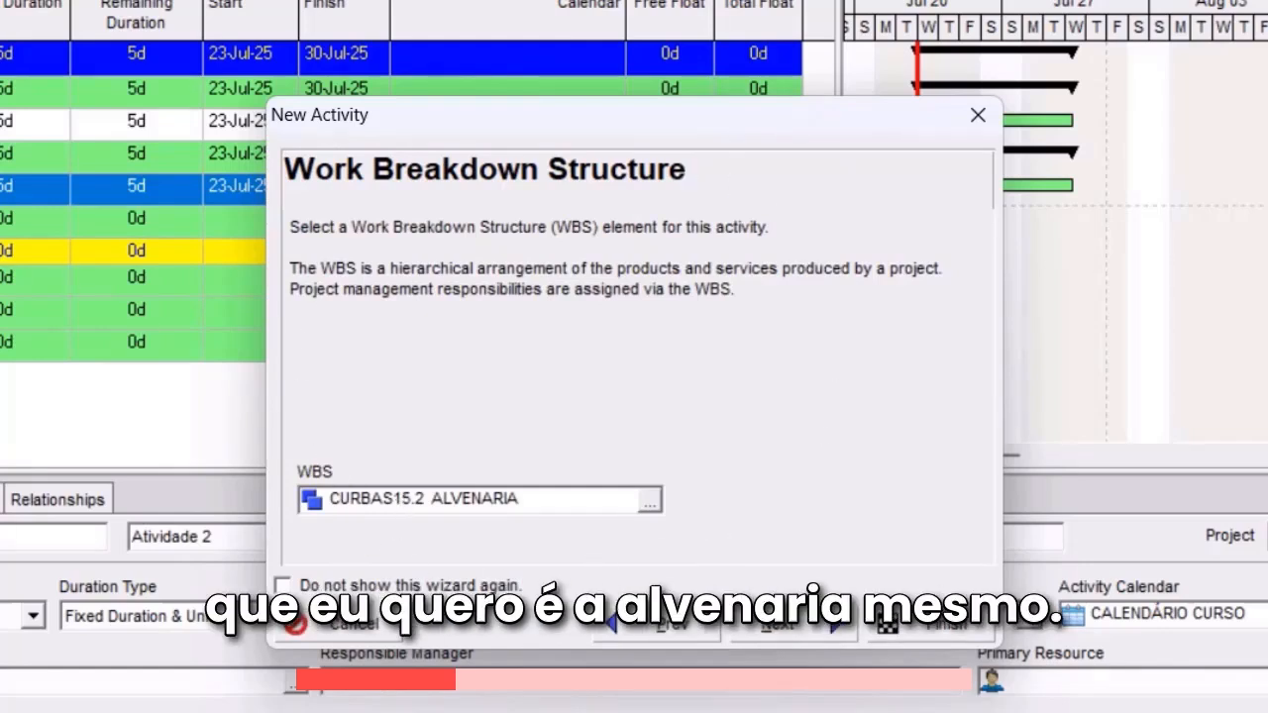
pyautogui.click(787, 627)
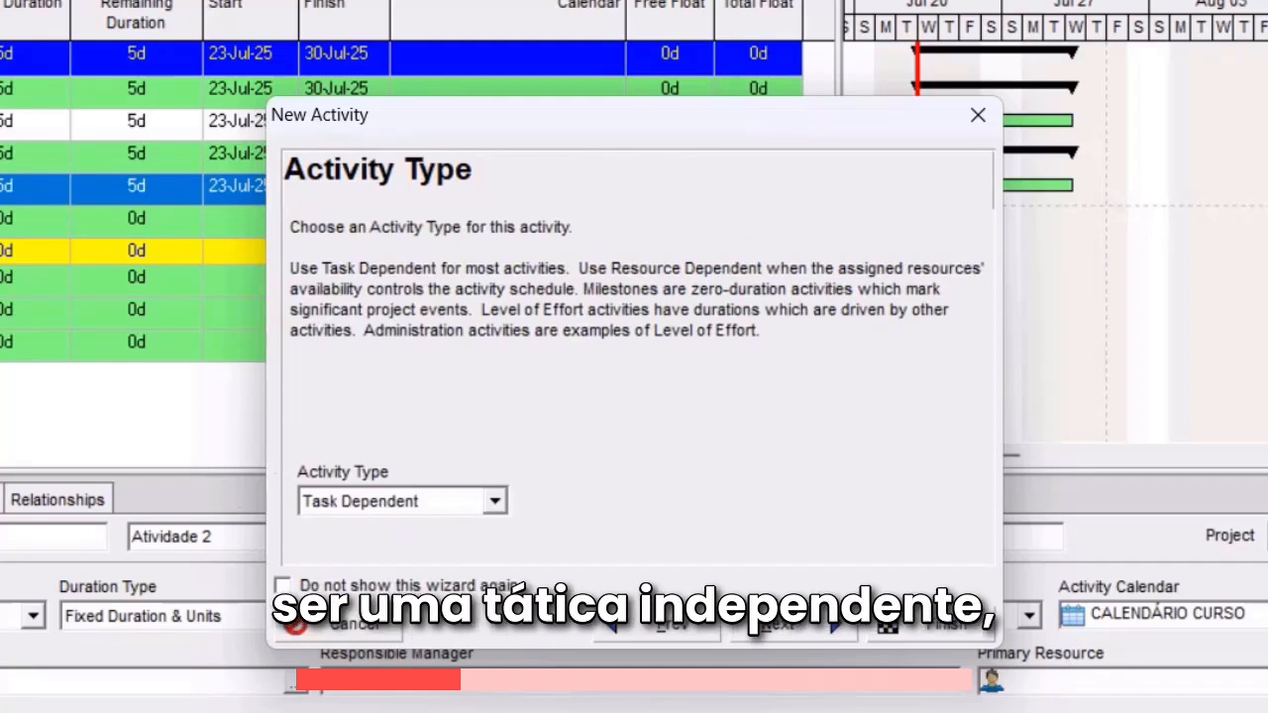
pyautogui.click(500, 500)
pyautogui.click(499, 502)
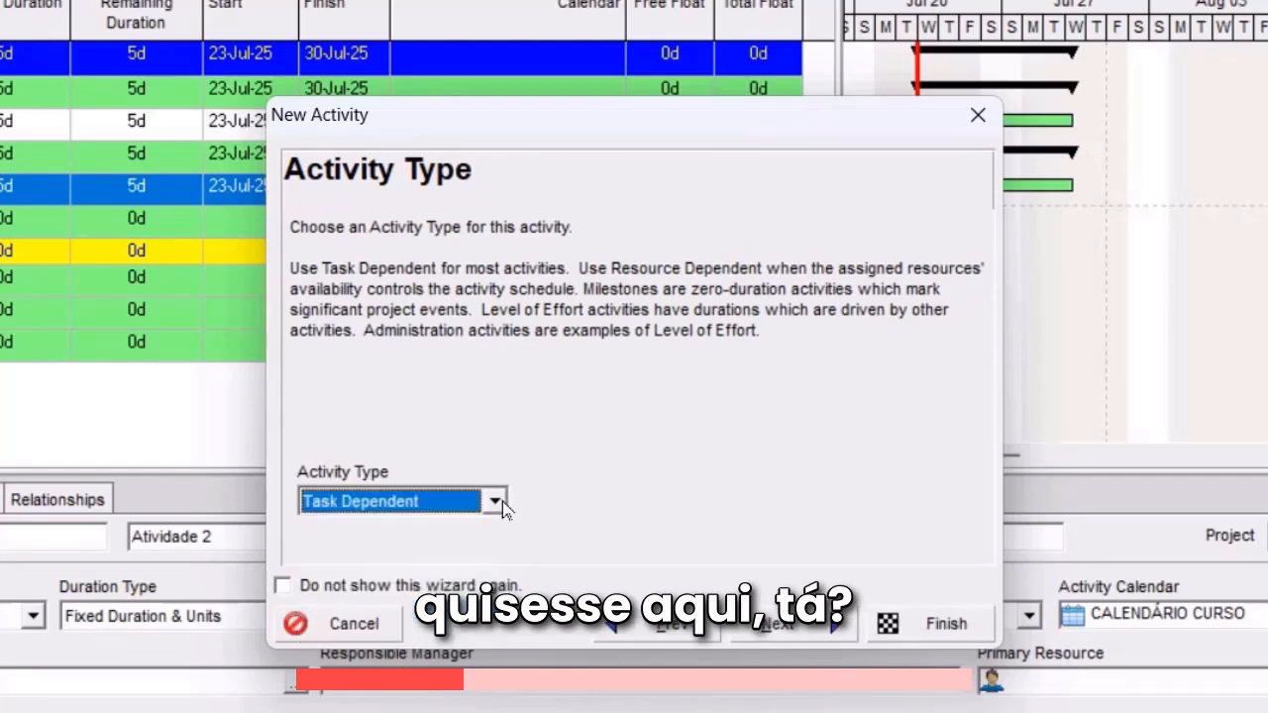
pyautogui.click(786, 638)
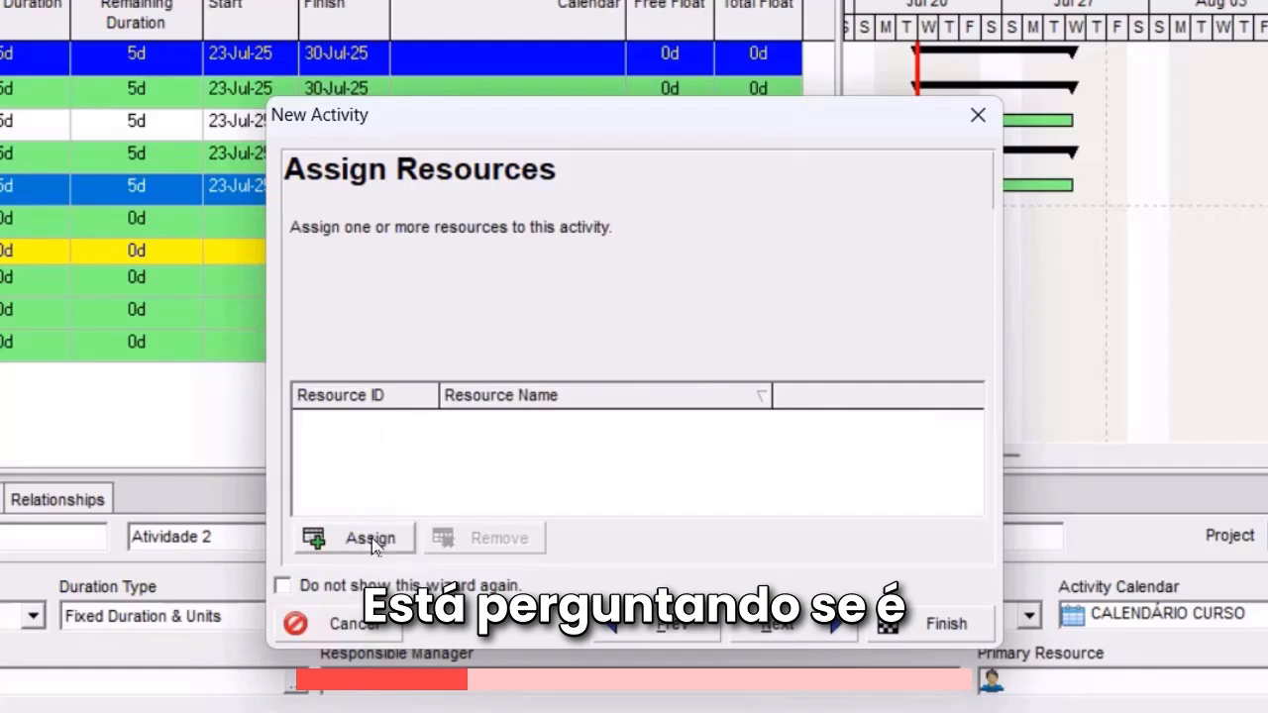
pyautogui.click(810, 632)
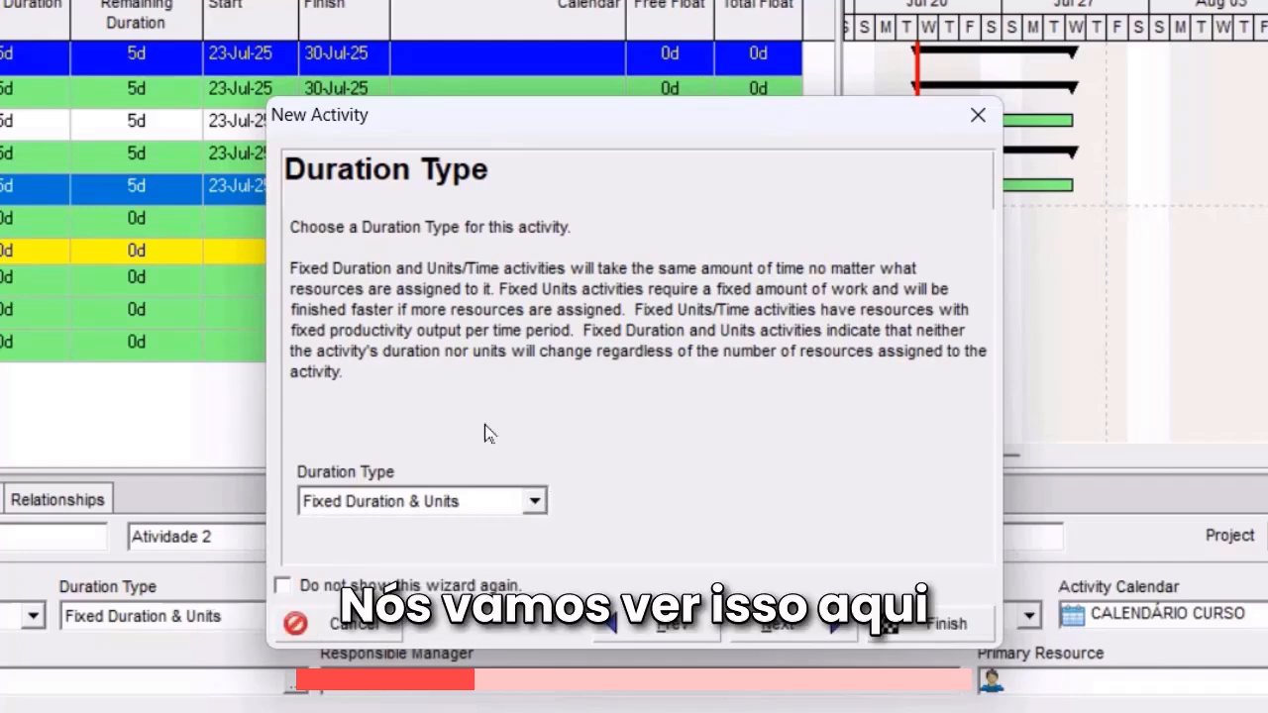
pyautogui.click(801, 633)
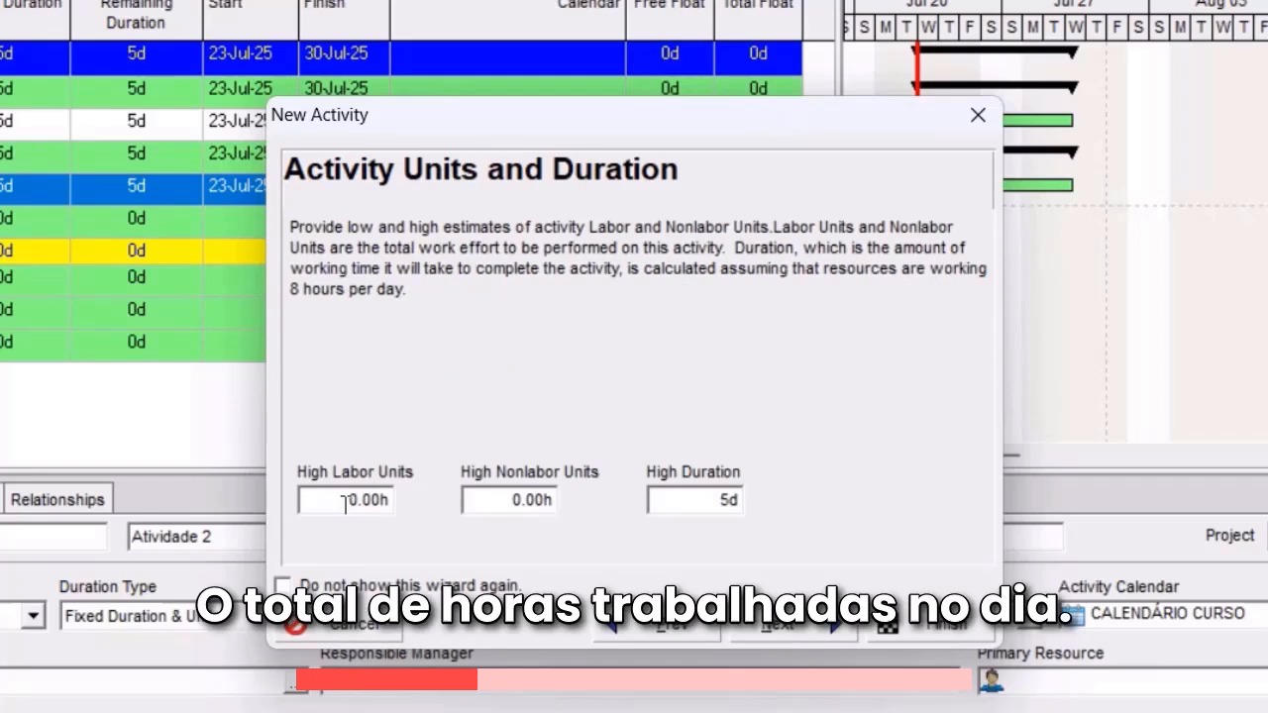
pyautogui.click(788, 632)
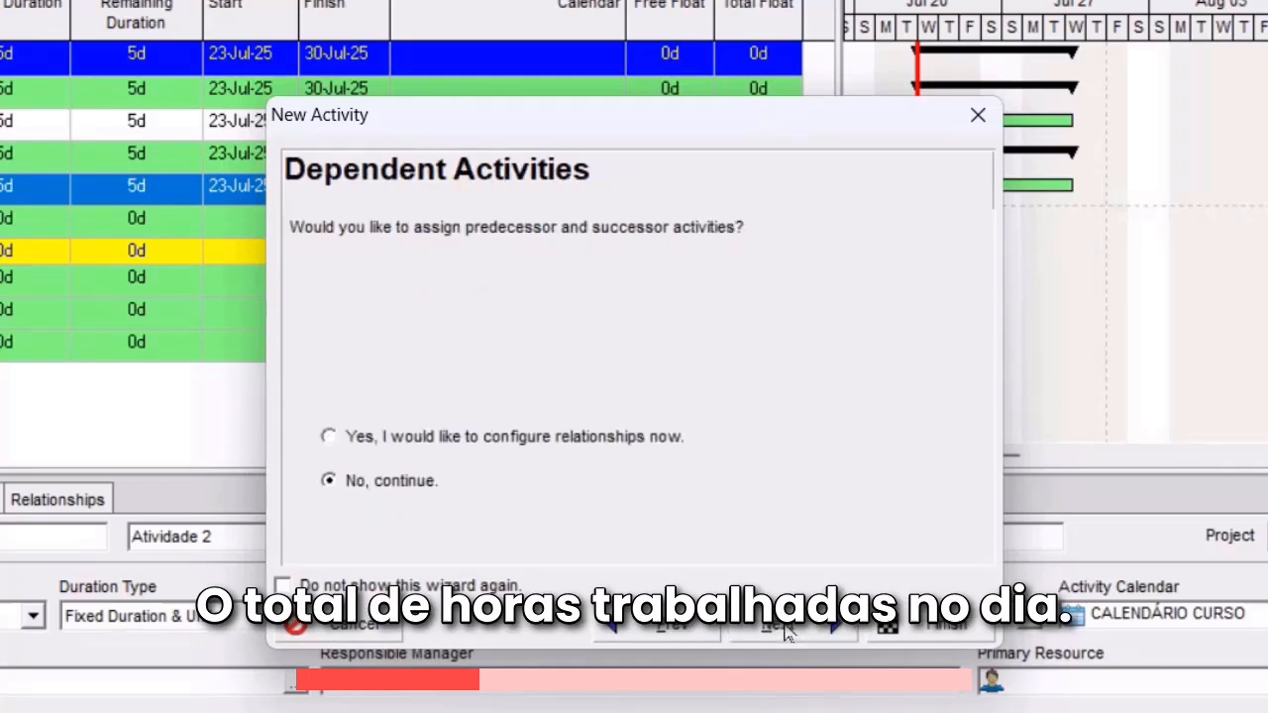
pyautogui.click(788, 632)
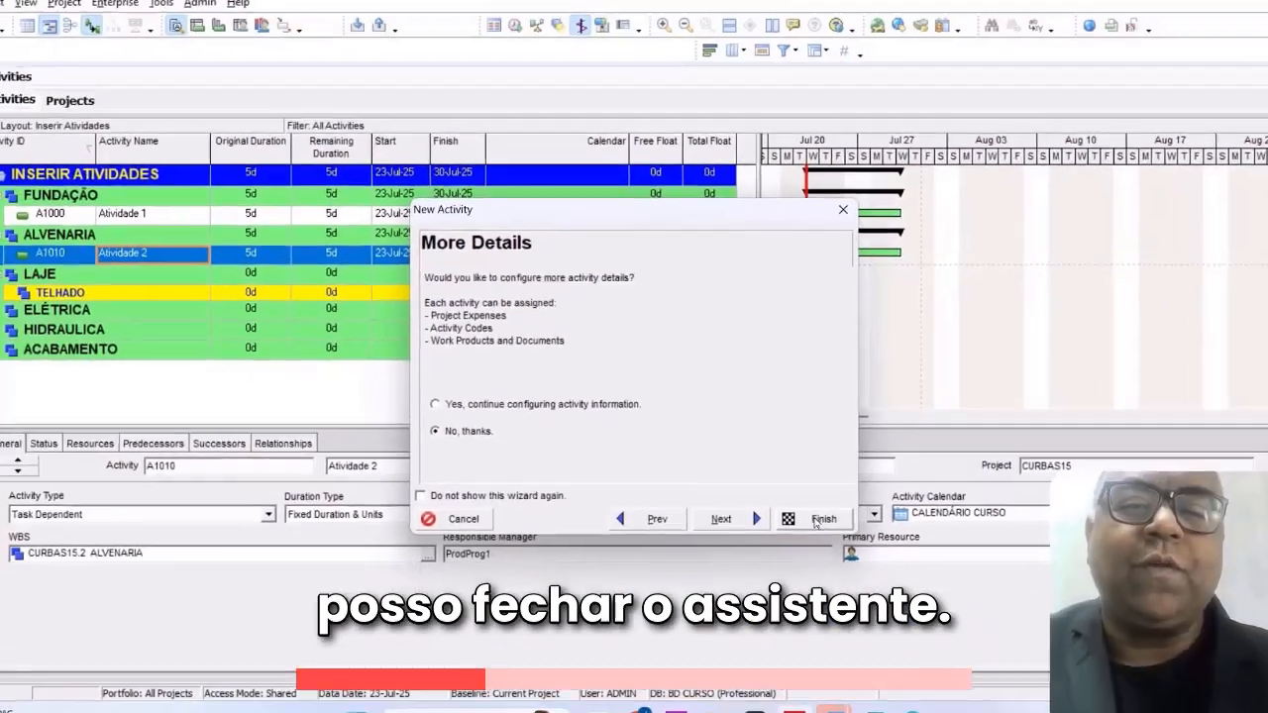
pyautogui.click(821, 519)
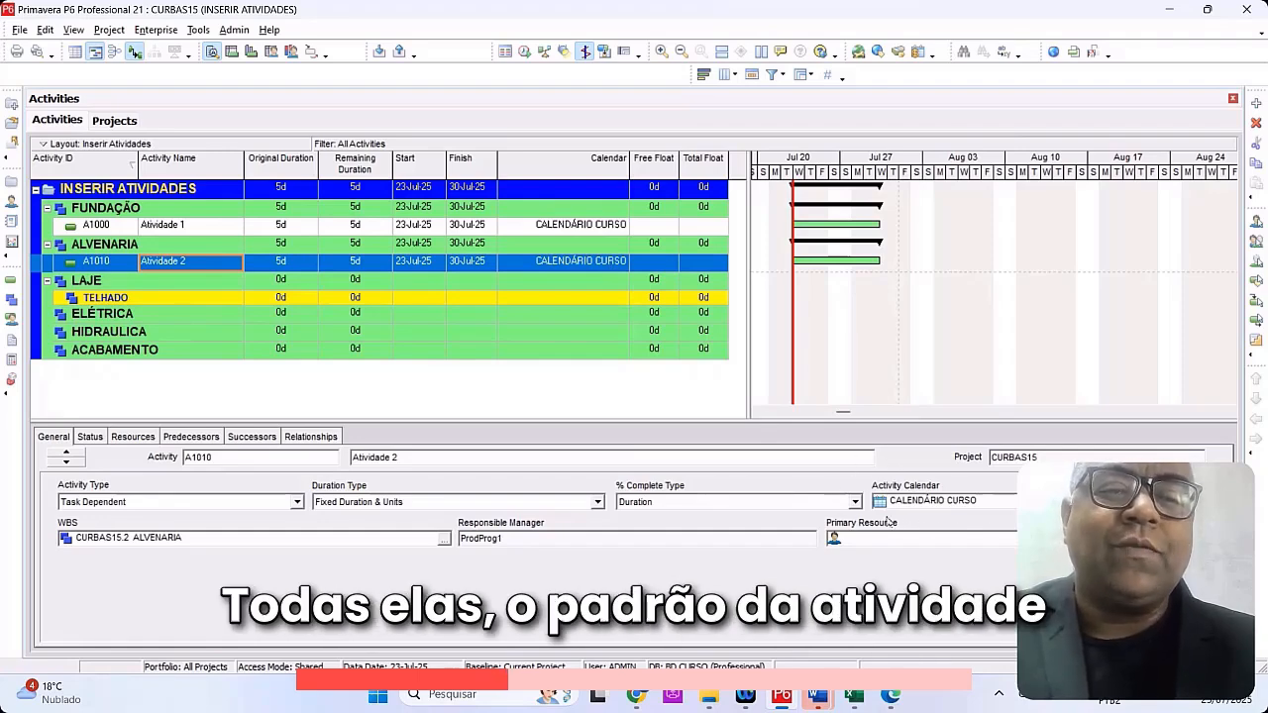
# Step: Assign the global calendar CALENDÁRIO DO TÉCNICO to Atividade 2
pyautogui.click(621, 266)
pyautogui.doubleClick(622, 263)
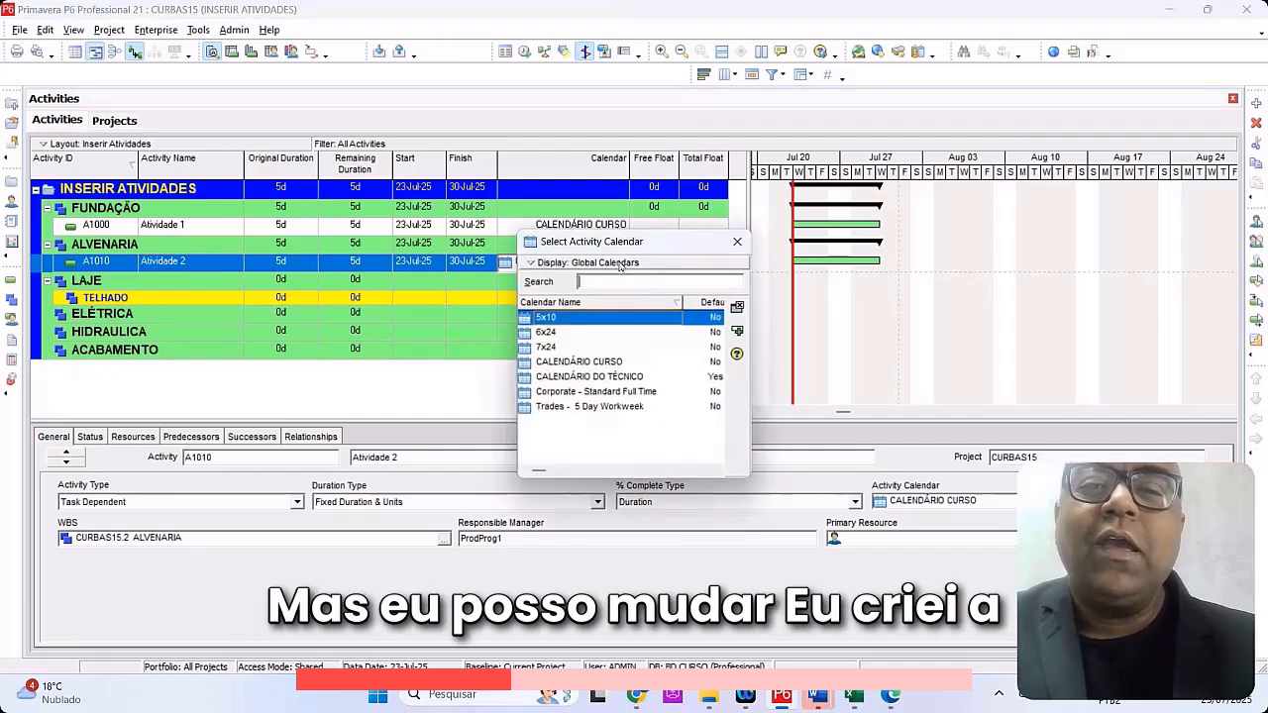
pyautogui.doubleClick(612, 377)
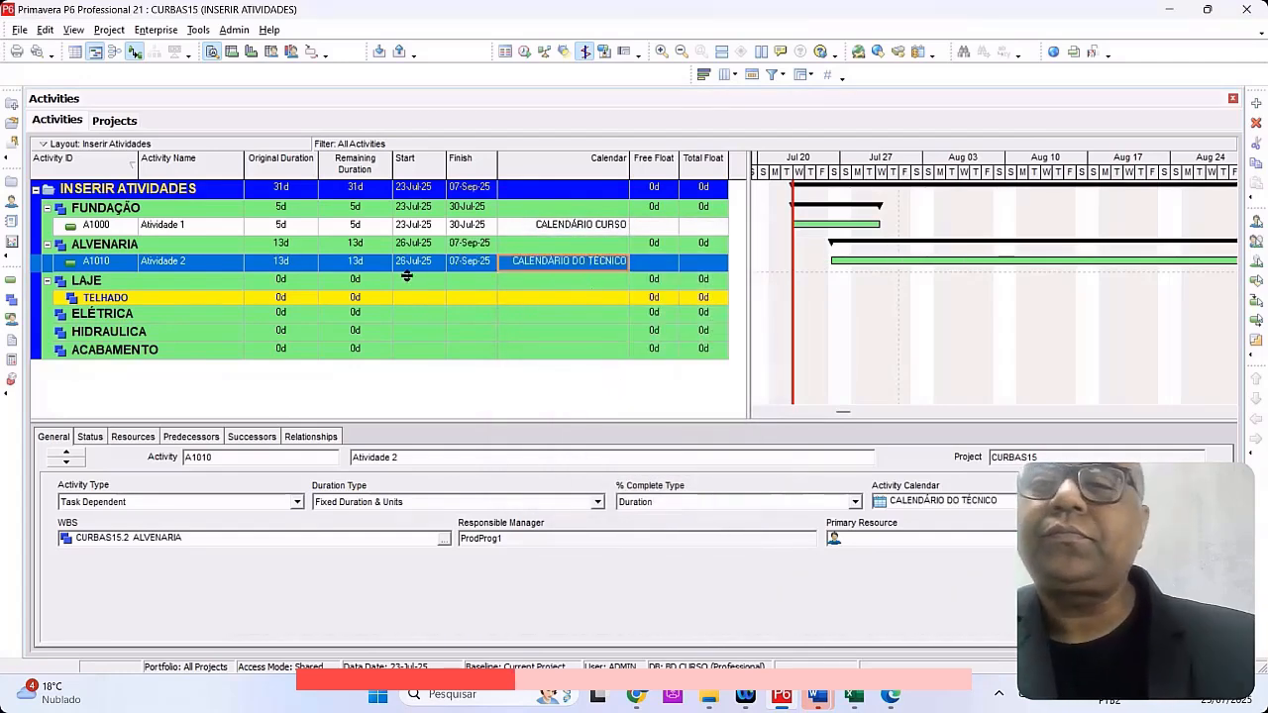
# Step: Add a new activity under the LAJE WBS element
pyautogui.click(115, 283)
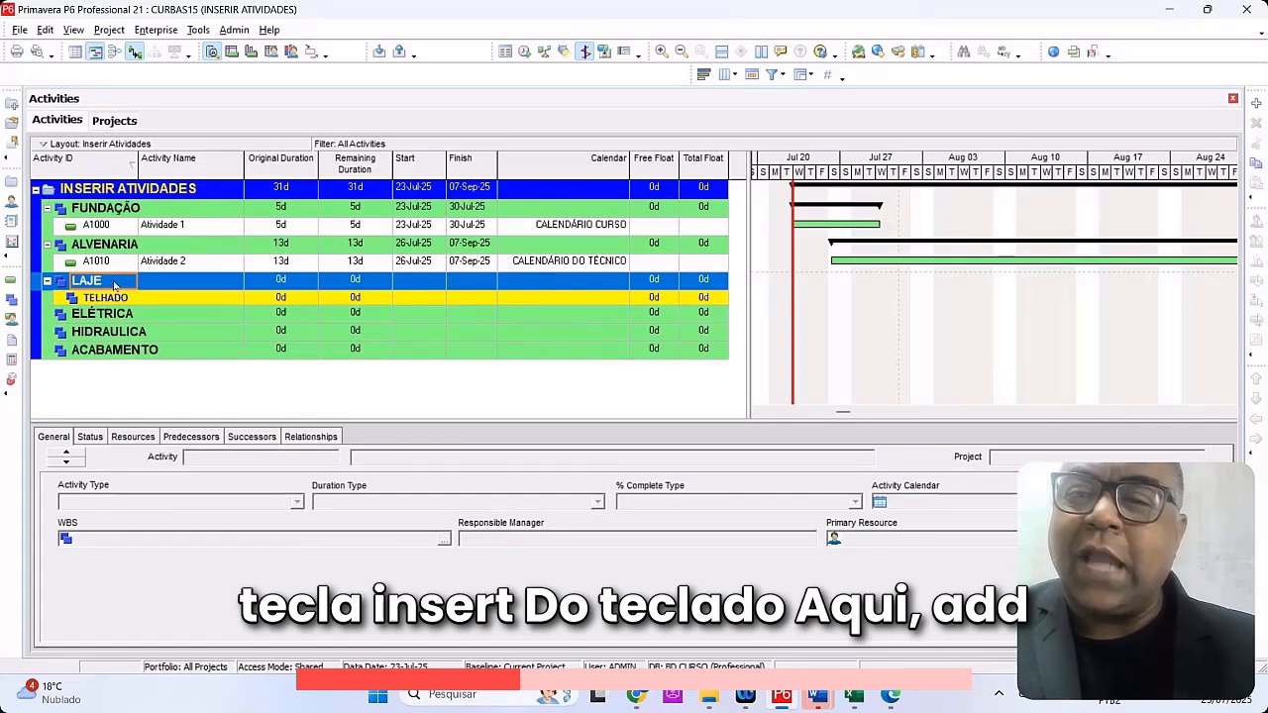
pyautogui.rightClick(115, 285)
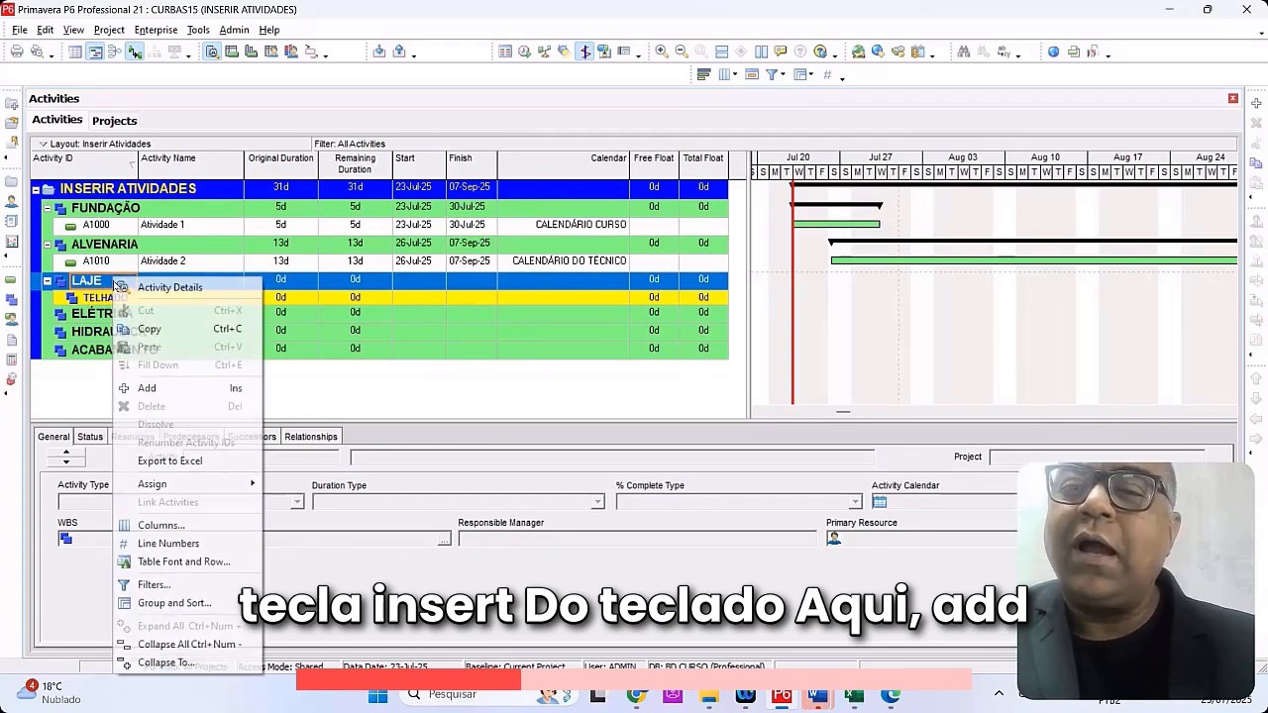
pyautogui.click(177, 389)
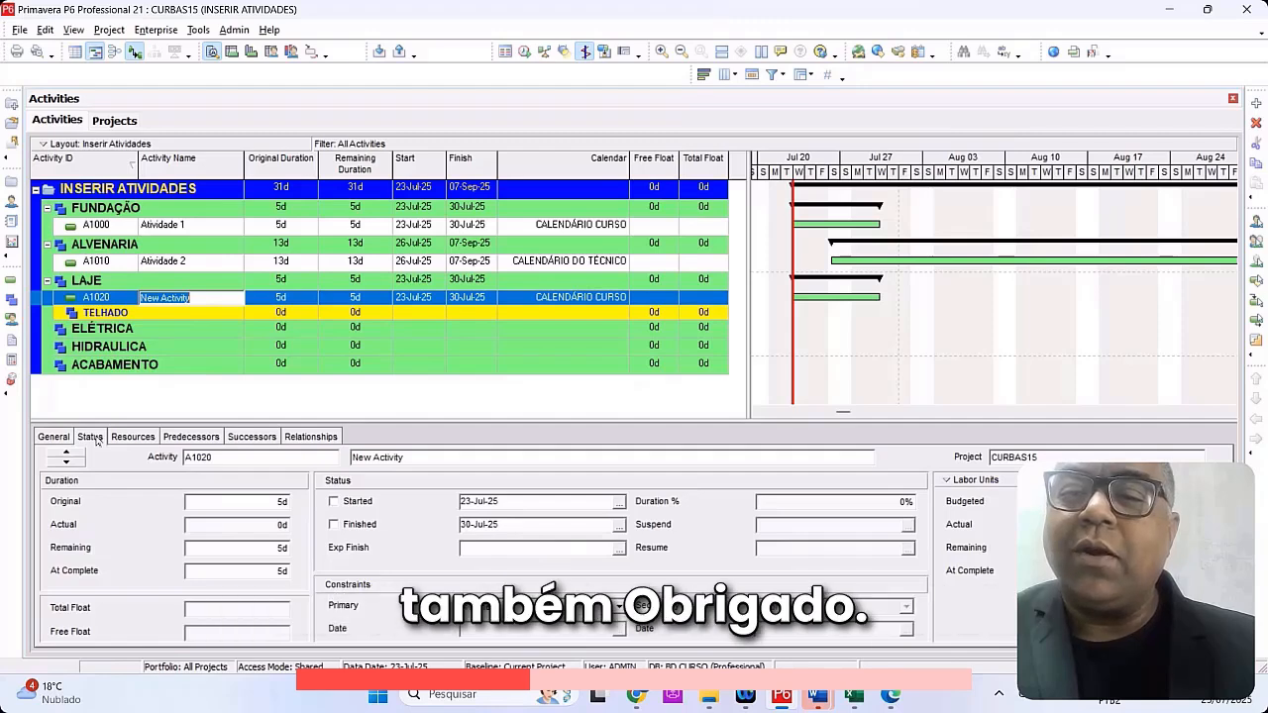
# Step: Rename the new LAJE activity "Atividade 3" in the activity details and return to its general details
pyautogui.click(420, 460)
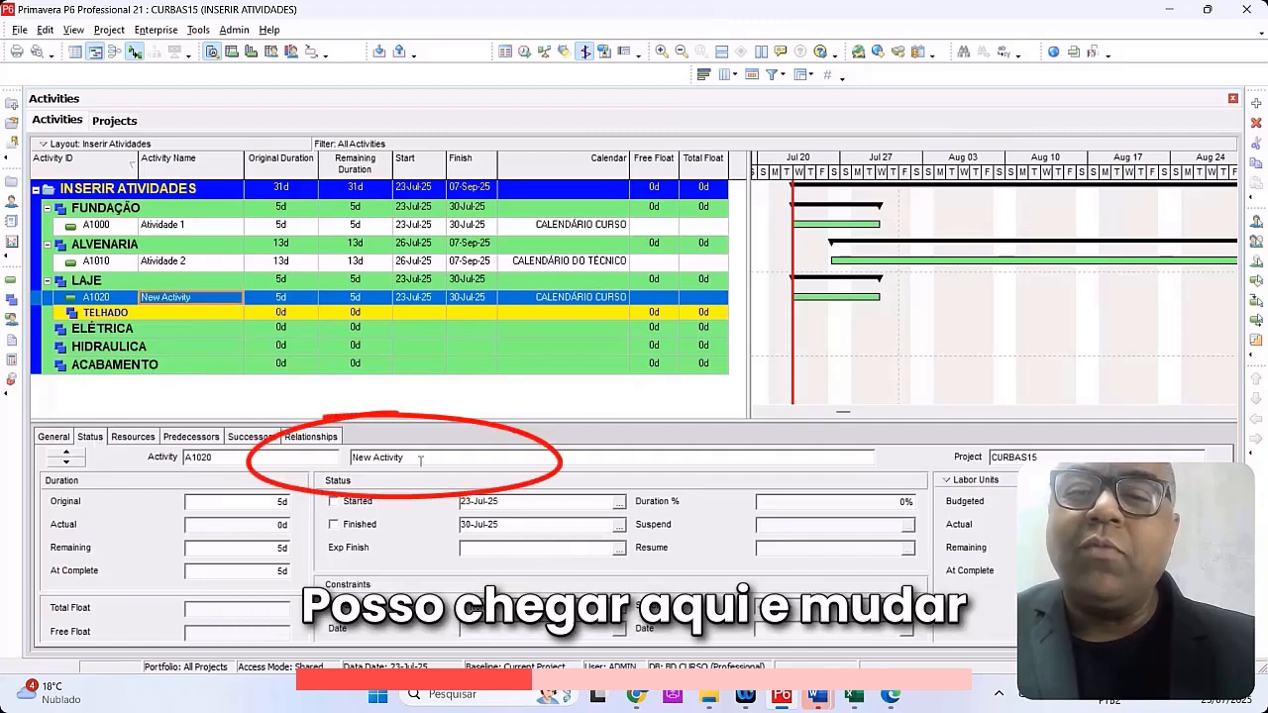
pyautogui.press('BackSpace')
pyautogui.press('BackSpace')
pyautogui.press('BackSpace')
pyautogui.press('BackSpace')
pyautogui.press('BackSpace')
pyautogui.press('BackSpace')
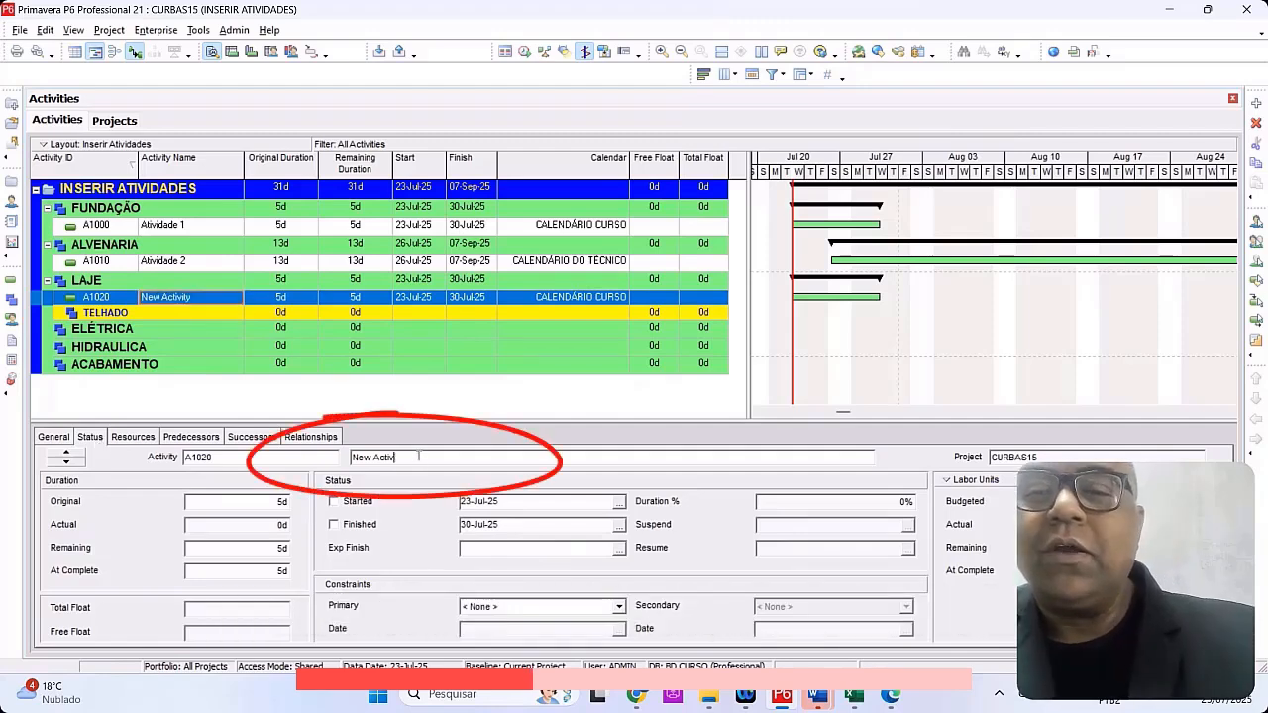
pyautogui.press('BackSpace')
pyautogui.press('BackSpace')
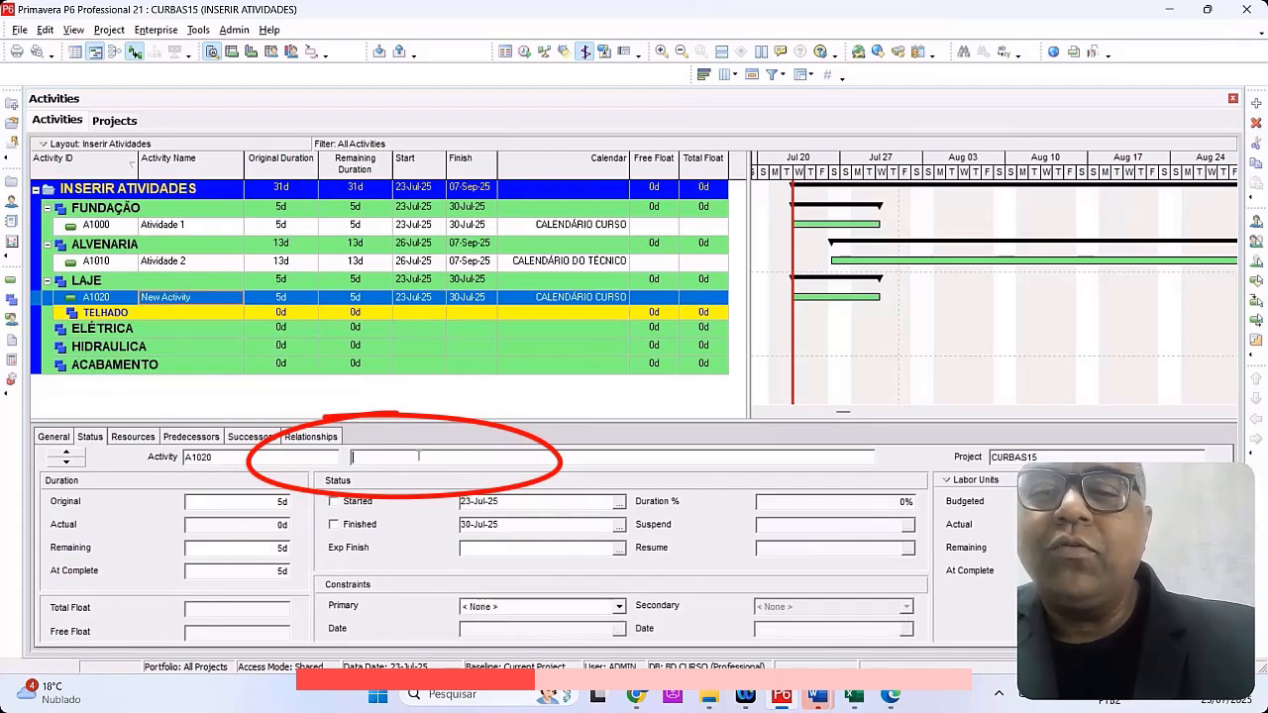
pyautogui.write('Atividade 3')
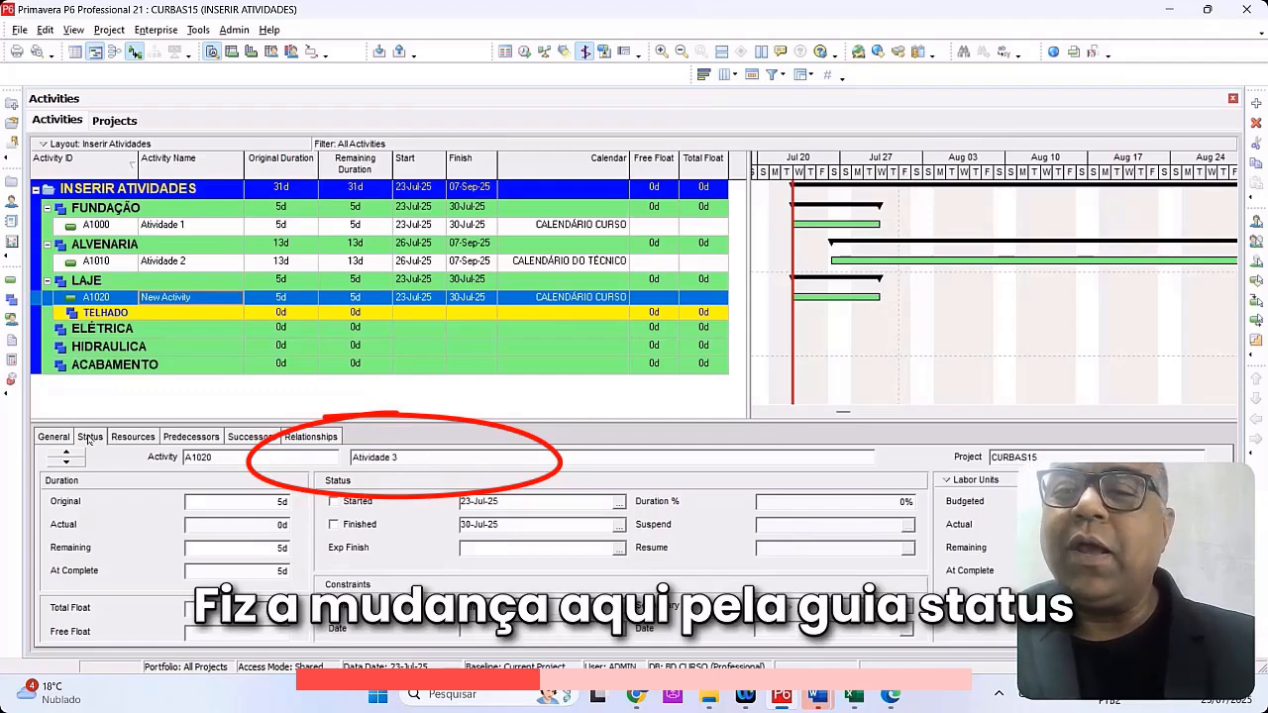
pyautogui.click(53, 437)
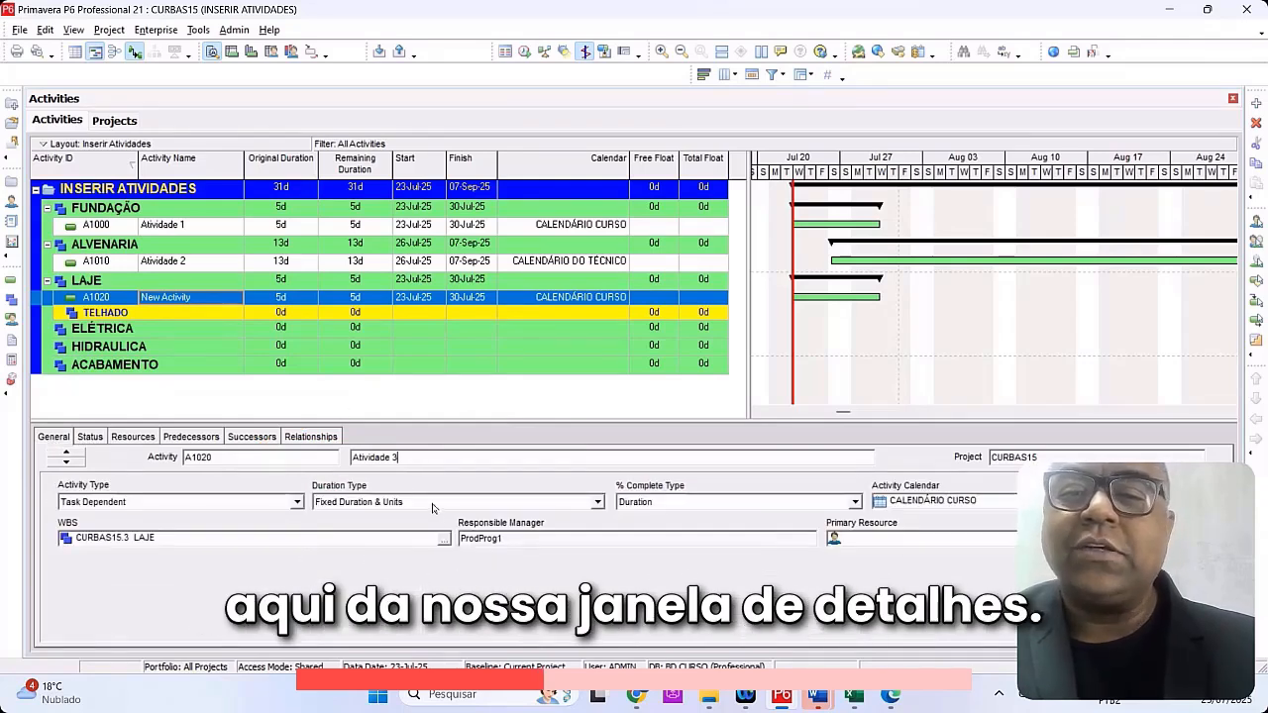
pyautogui.click(272, 461)
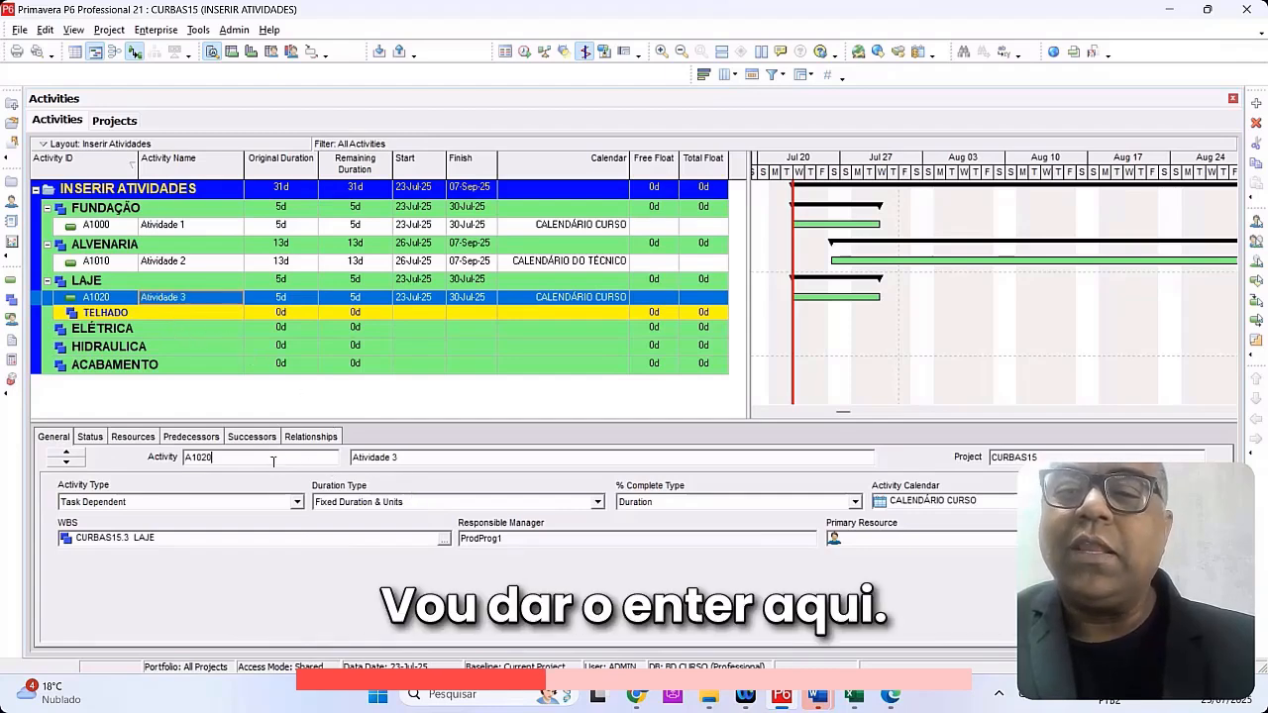
# Step: Add a new activity under the TELHADO WBS element and name it "Atividade 4"
pyautogui.click(181, 315)
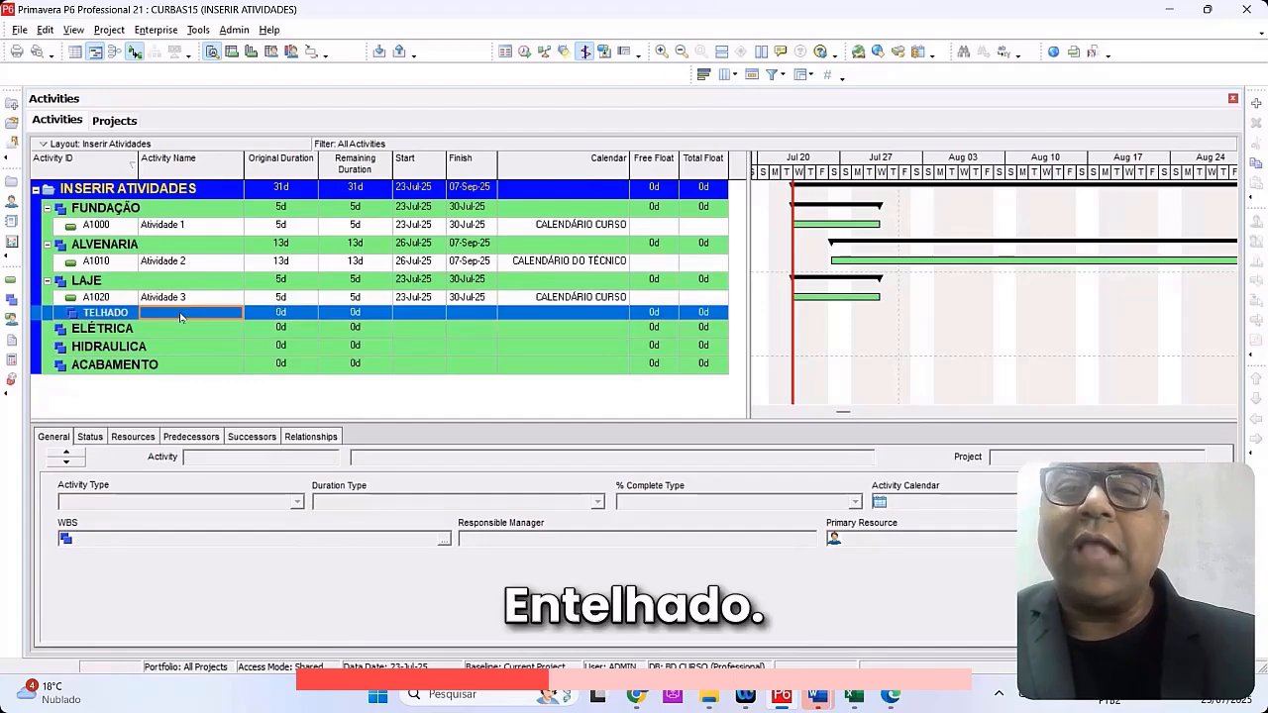
pyautogui.rightClick(180, 315)
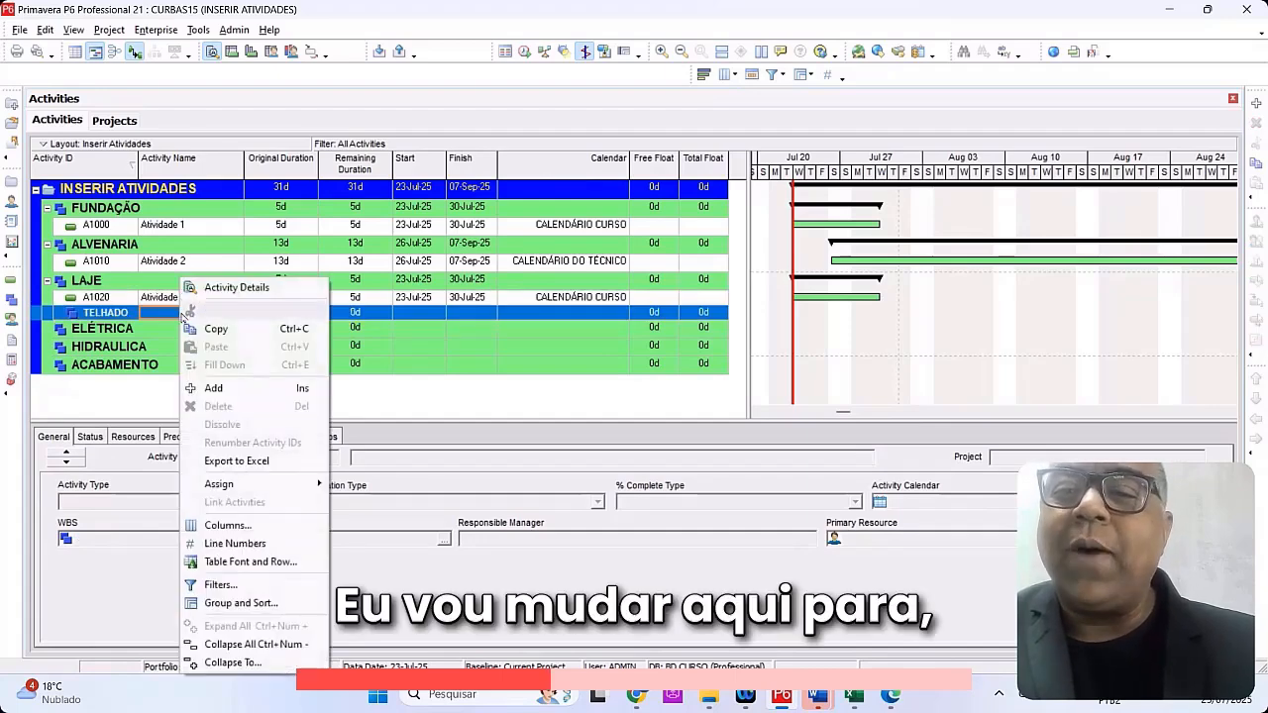
pyautogui.click(214, 389)
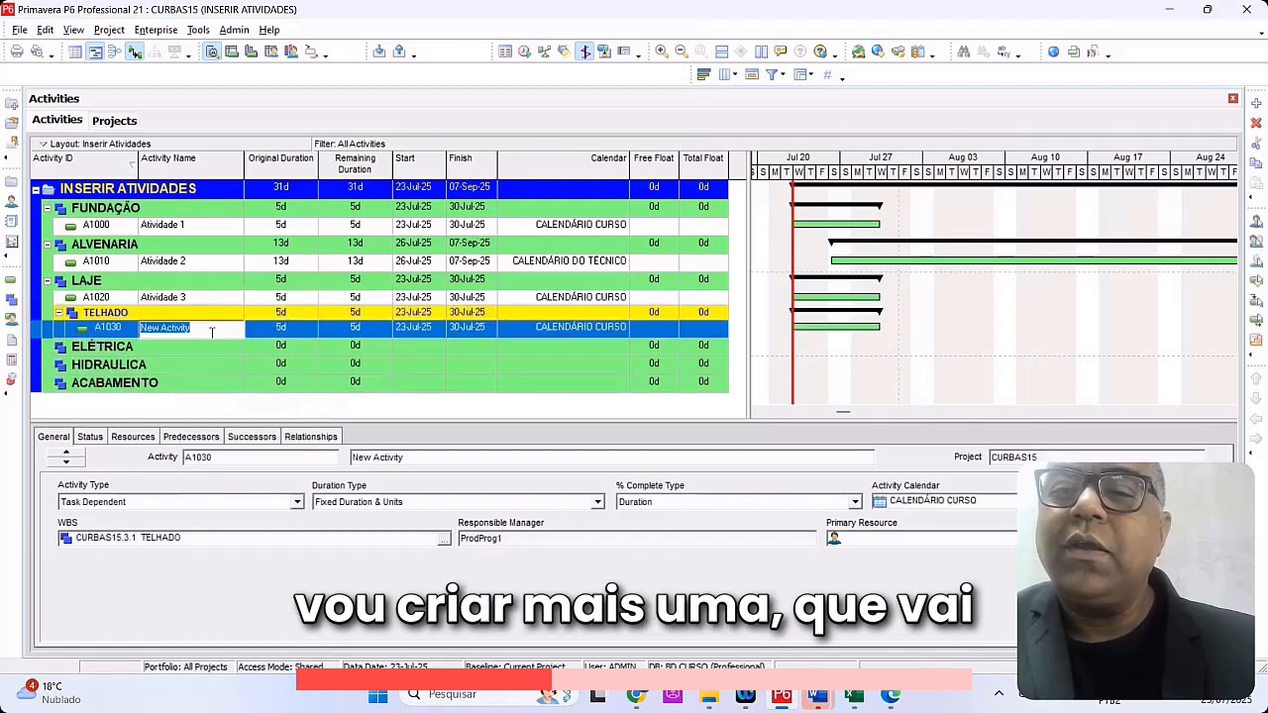
pyautogui.write('At')
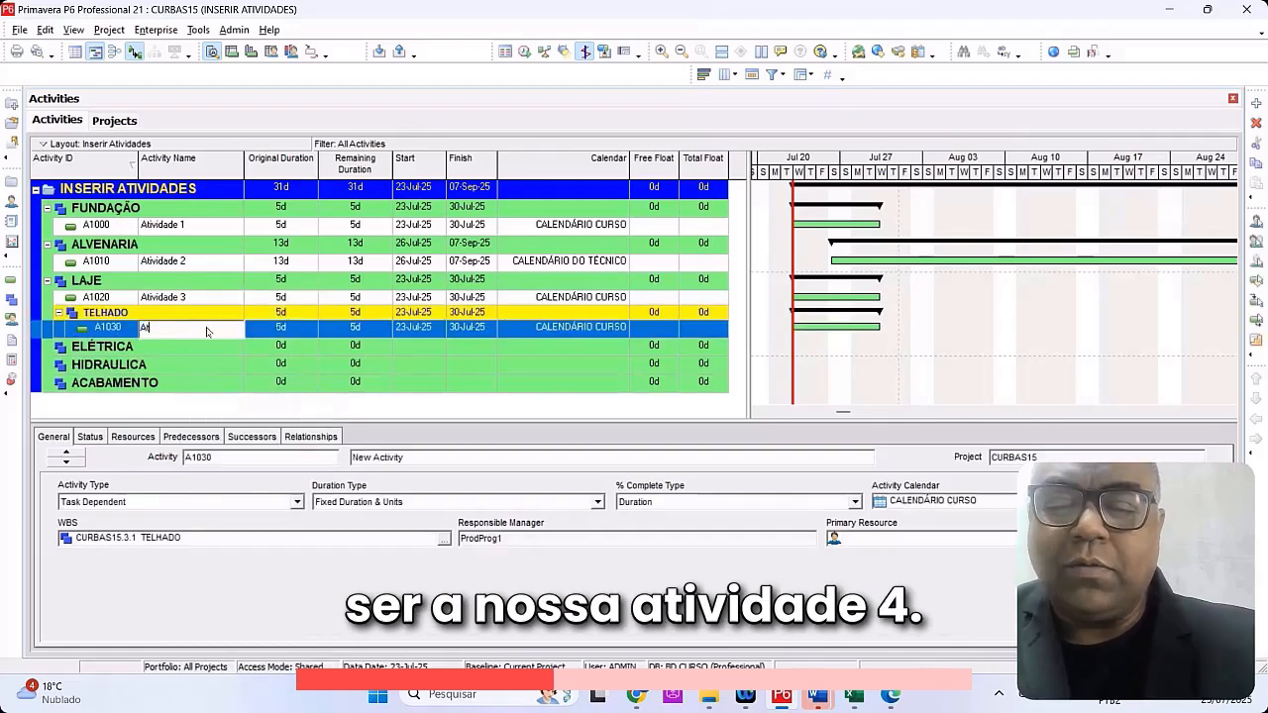
pyautogui.write('ividade 4')
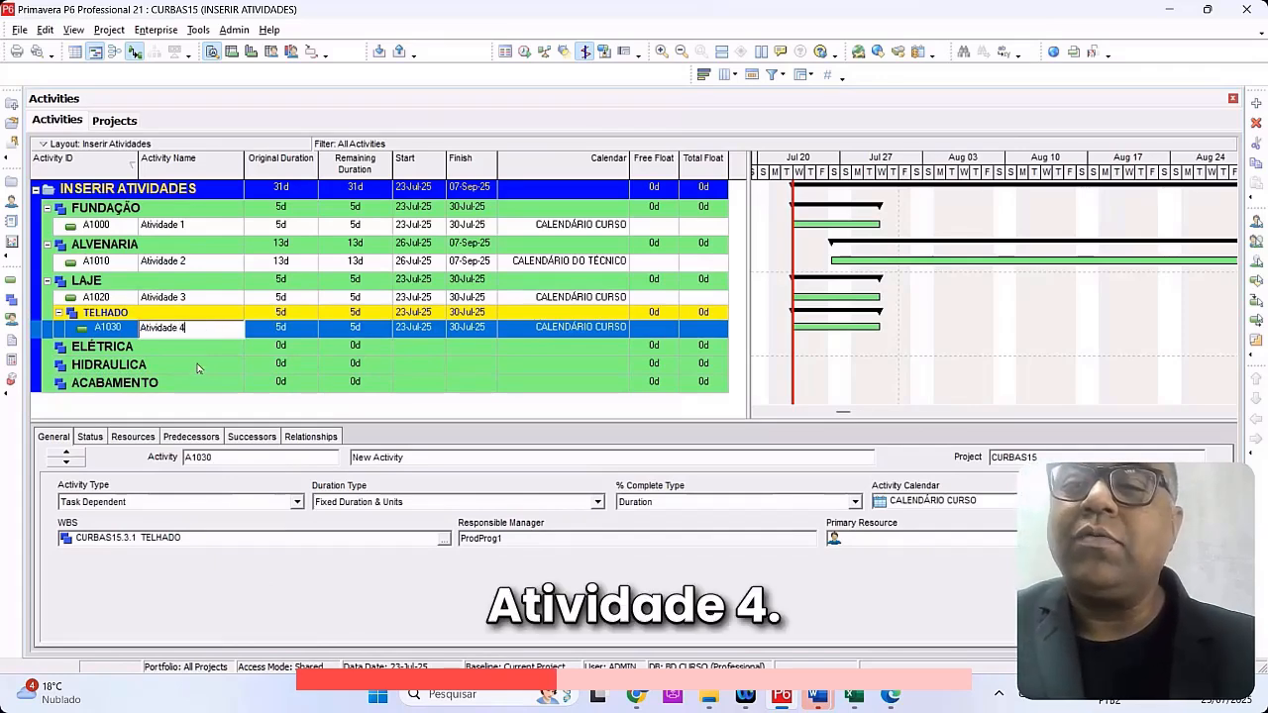
# Step: Add a new activity under the ELÉTRICA WBS element and name it "Atividade 5"
pyautogui.click(192, 355)
pyautogui.rightClick(193, 356)
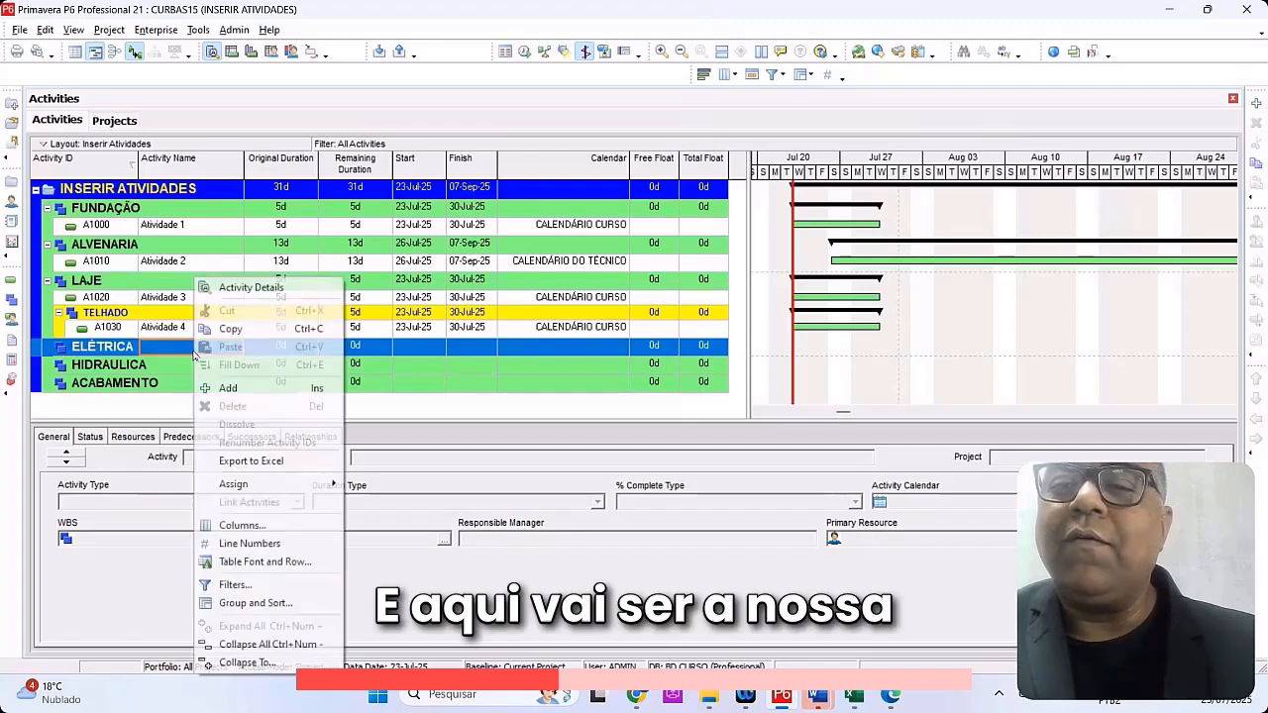
pyautogui.click(228, 388)
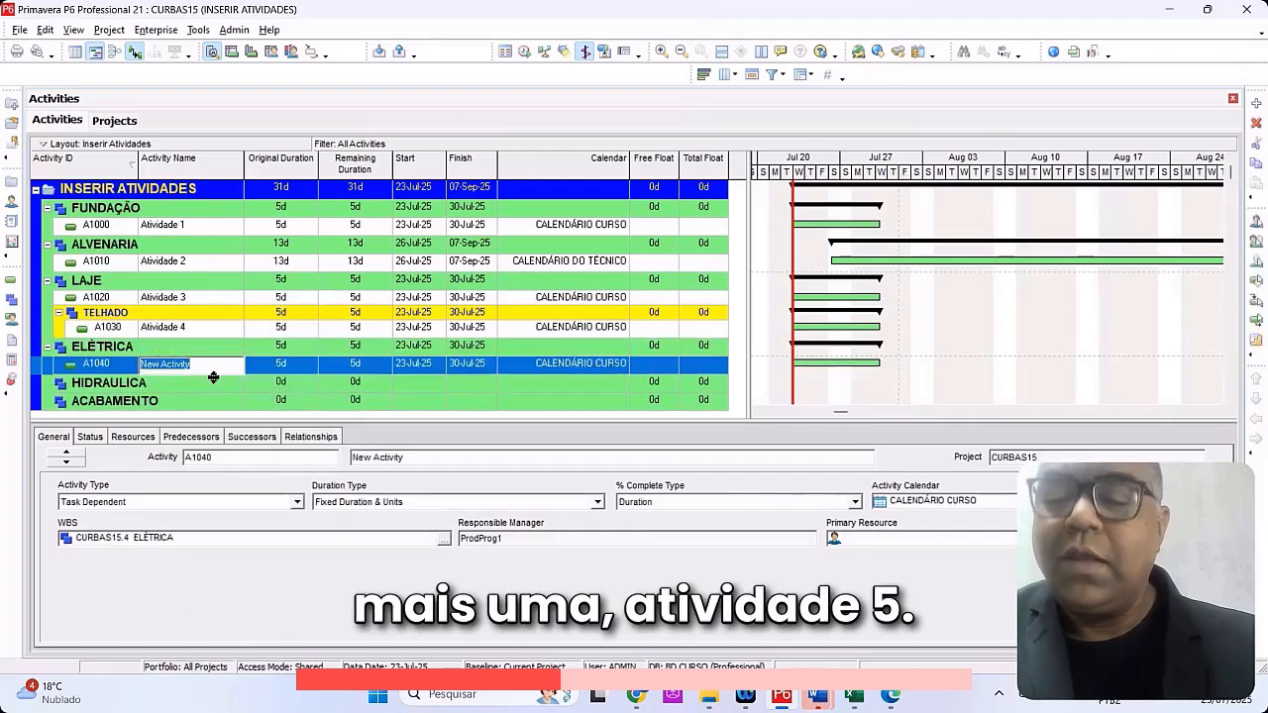
pyautogui.write('At')
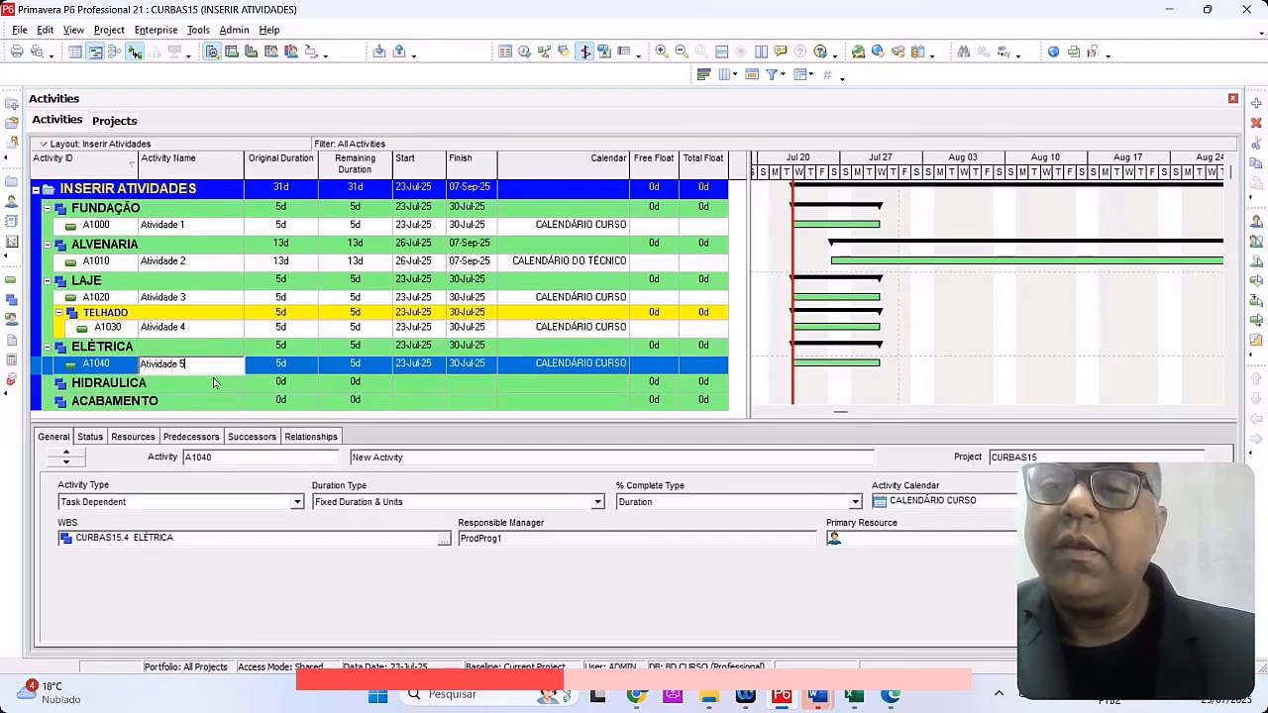
pyautogui.write('ividade 5')
# Step: Add a new activity under the HIDRAULICA WBS element and name it "Atividade 6"
pyautogui.click(168, 387)
pyautogui.rightClick(168, 388)
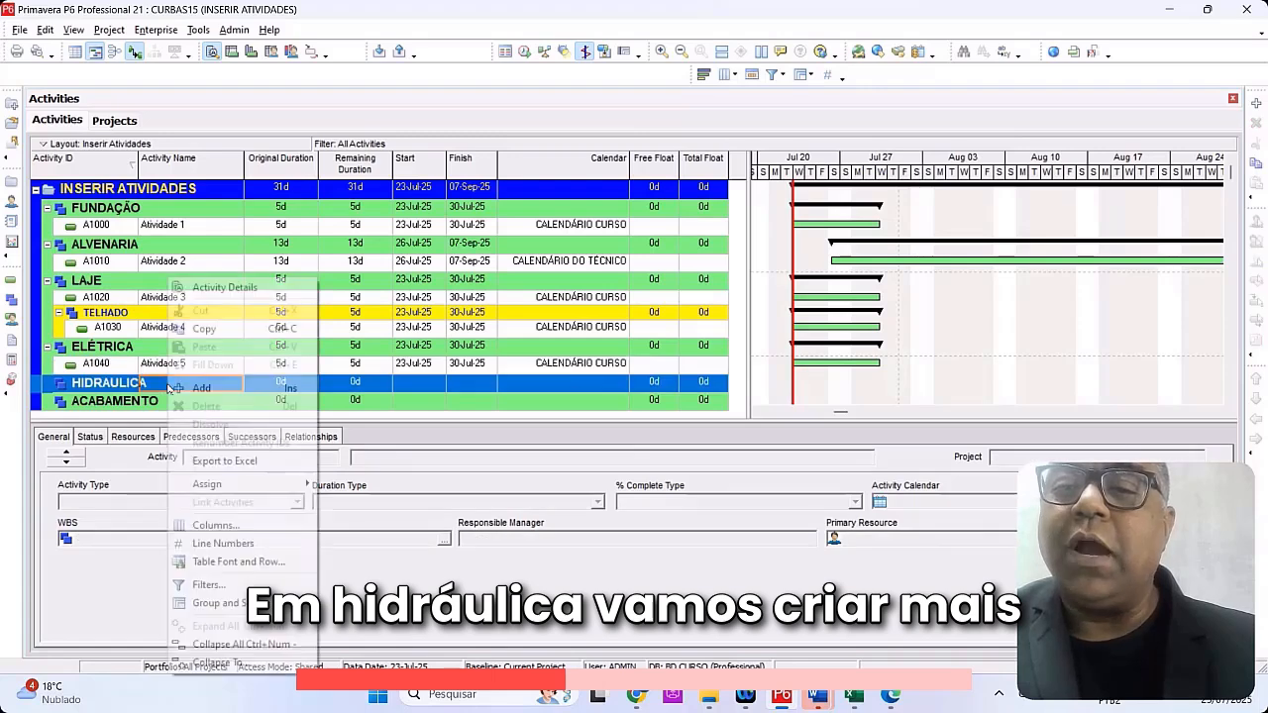
pyautogui.click(201, 388)
pyautogui.write('Atividade ')
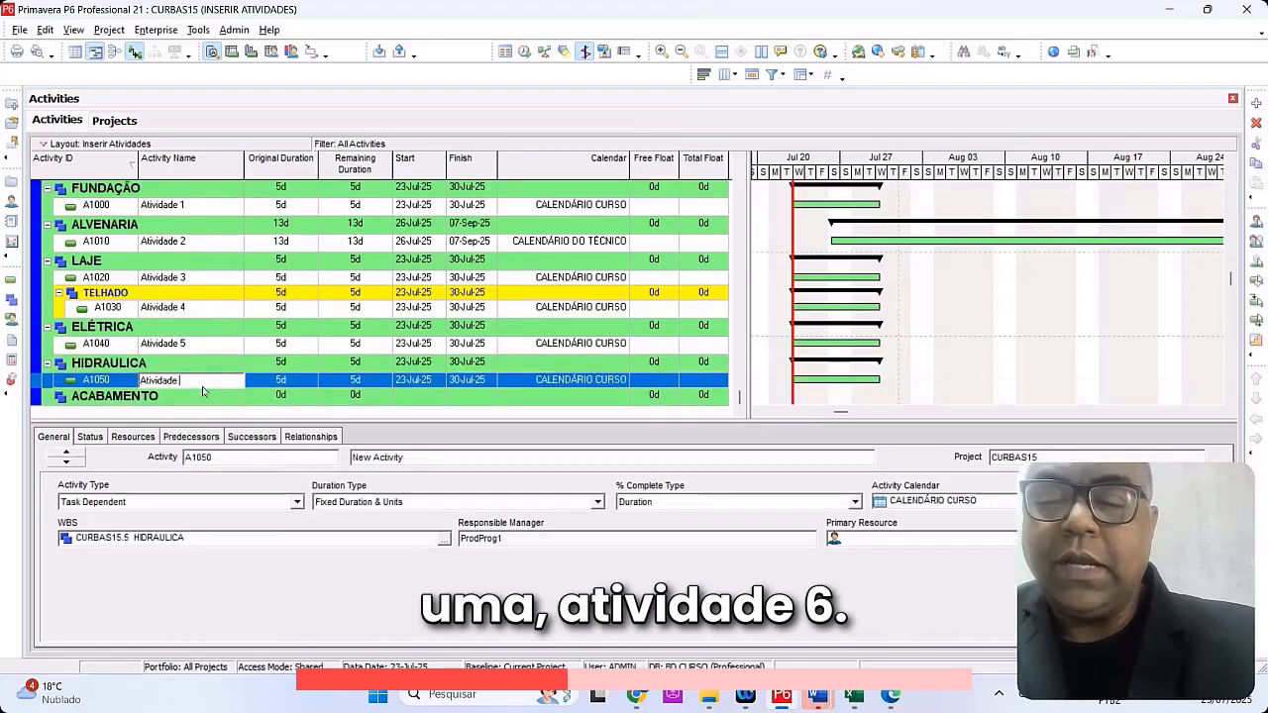
pyautogui.write('6')
# Step: Add a new activity under the ACABAMENTO WBS element and name it "Atividade 7"
pyautogui.click(141, 399)
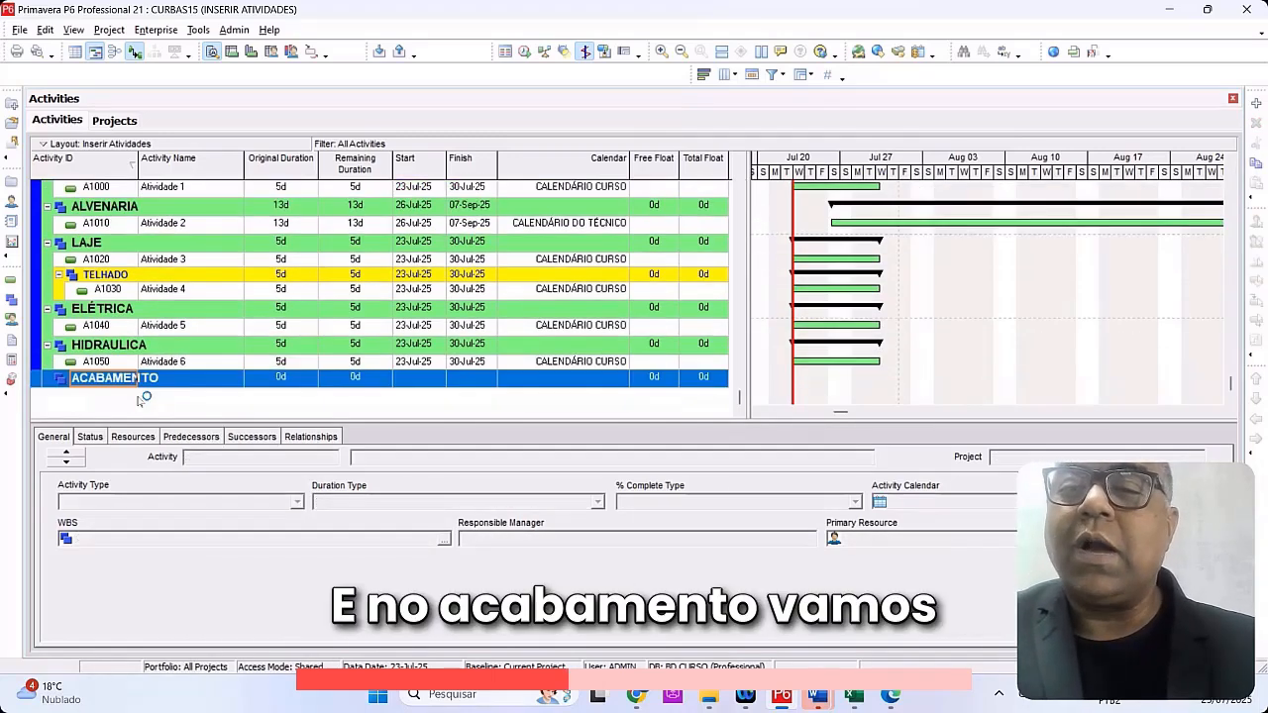
pyautogui.rightClick(172, 388)
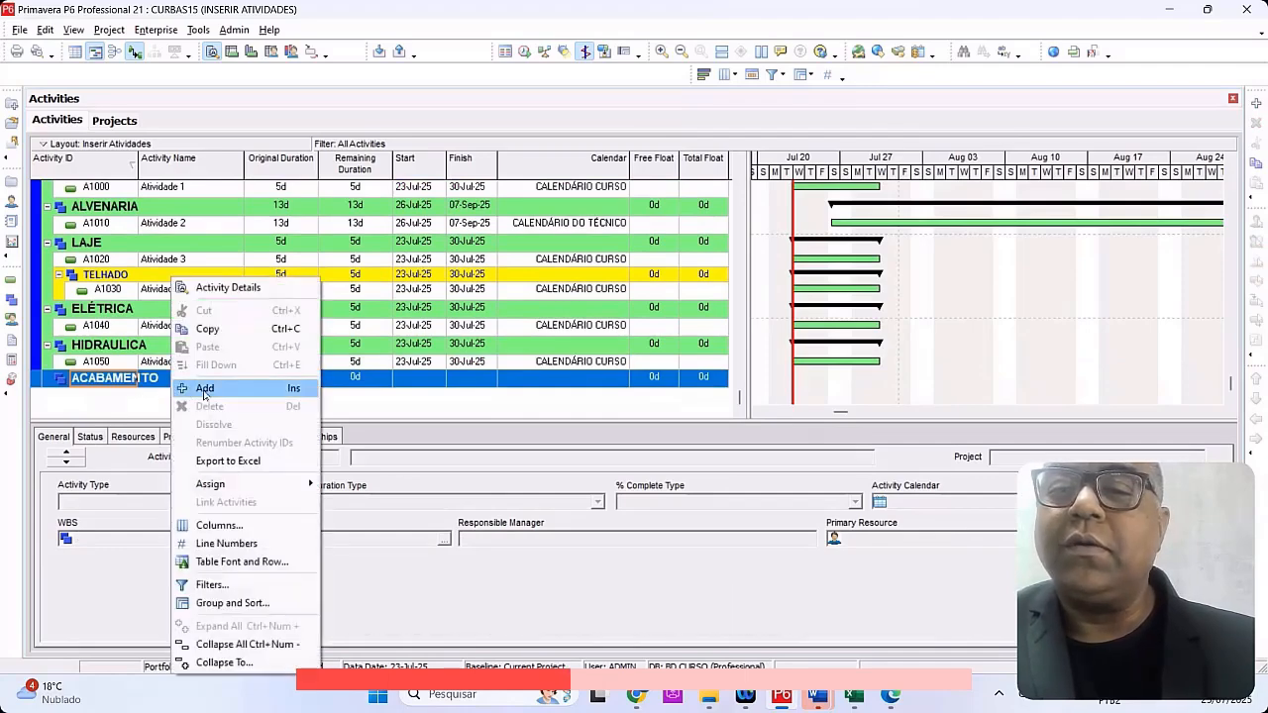
pyautogui.click(204, 389)
pyautogui.write('A')
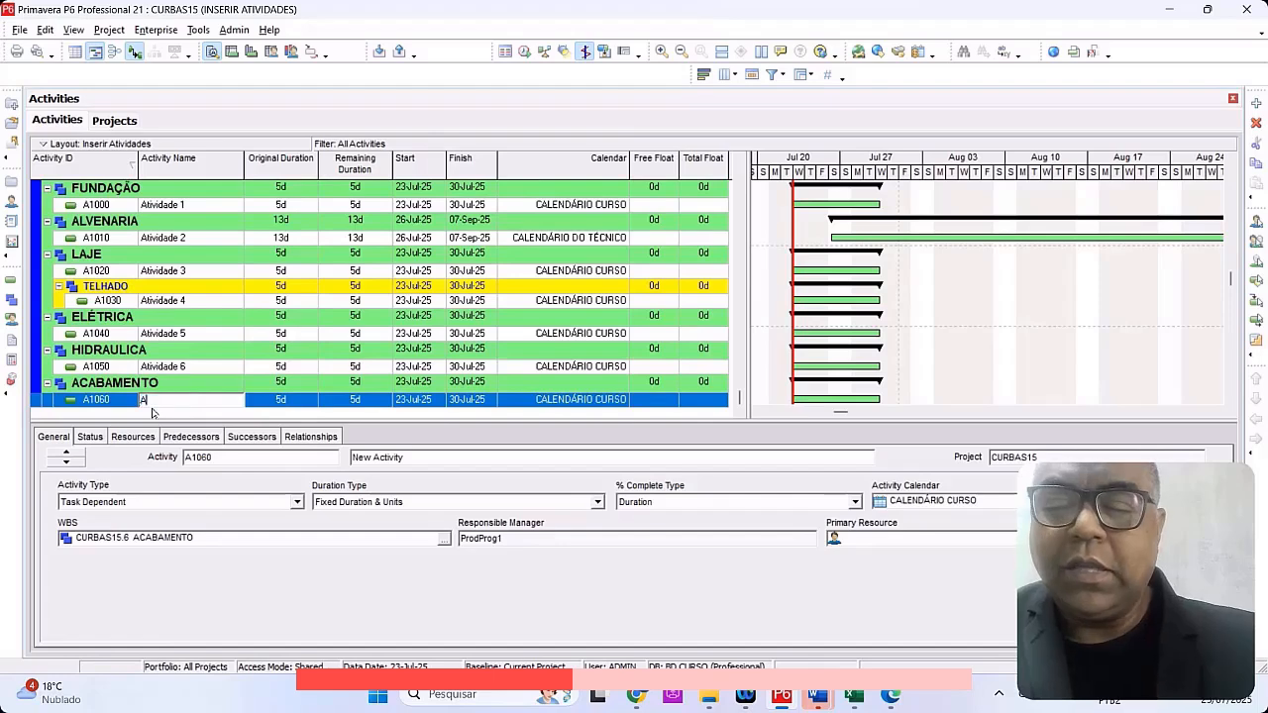
pyautogui.write('tivid')
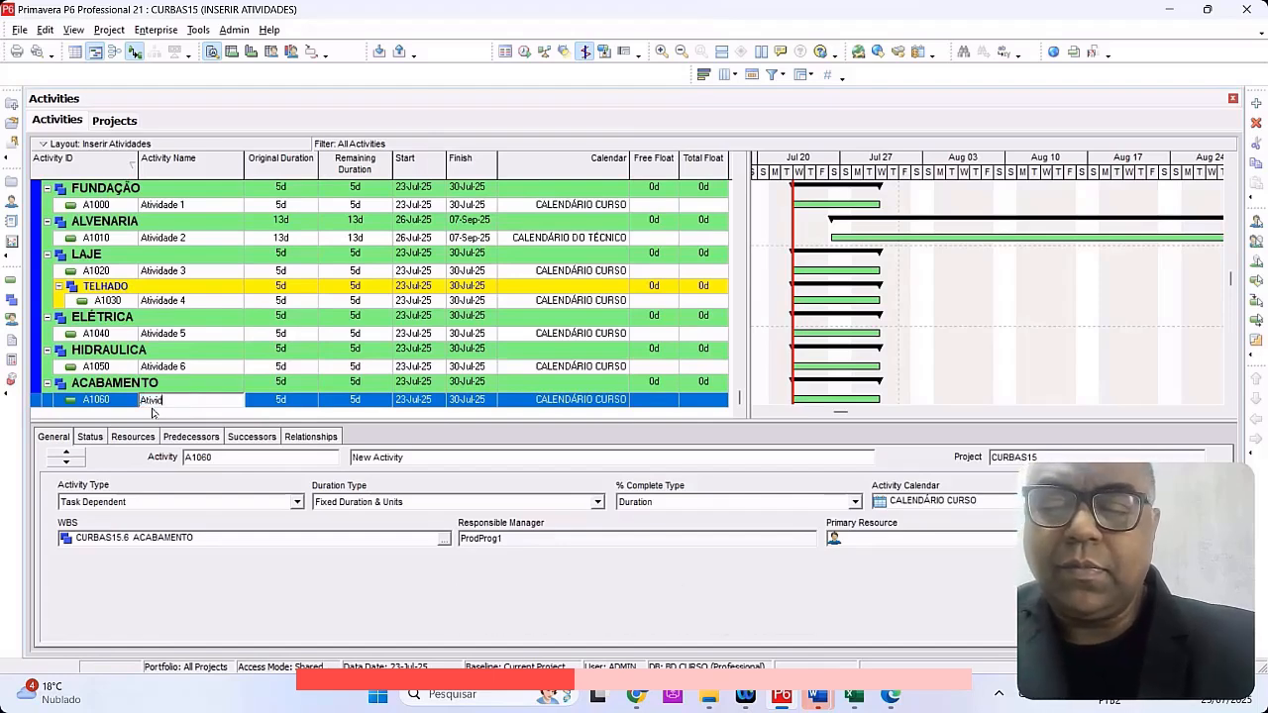
pyautogui.write('ade 7')
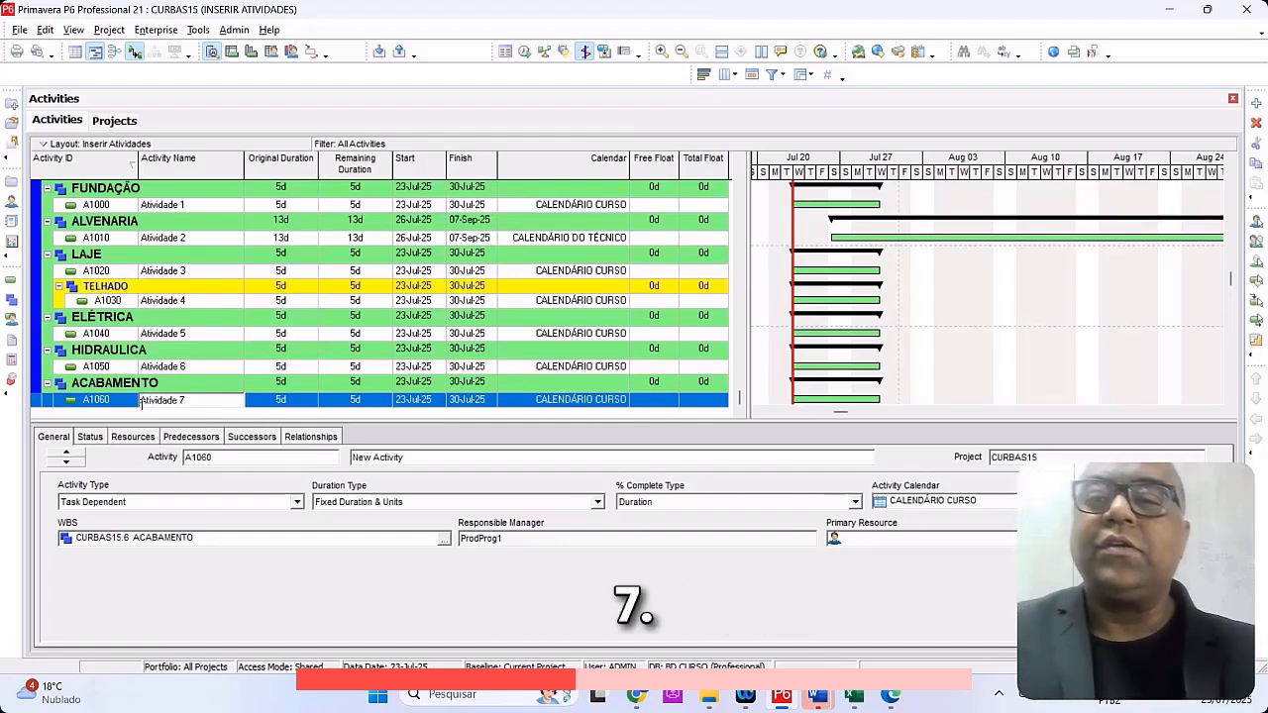
pyautogui.click(214, 317)
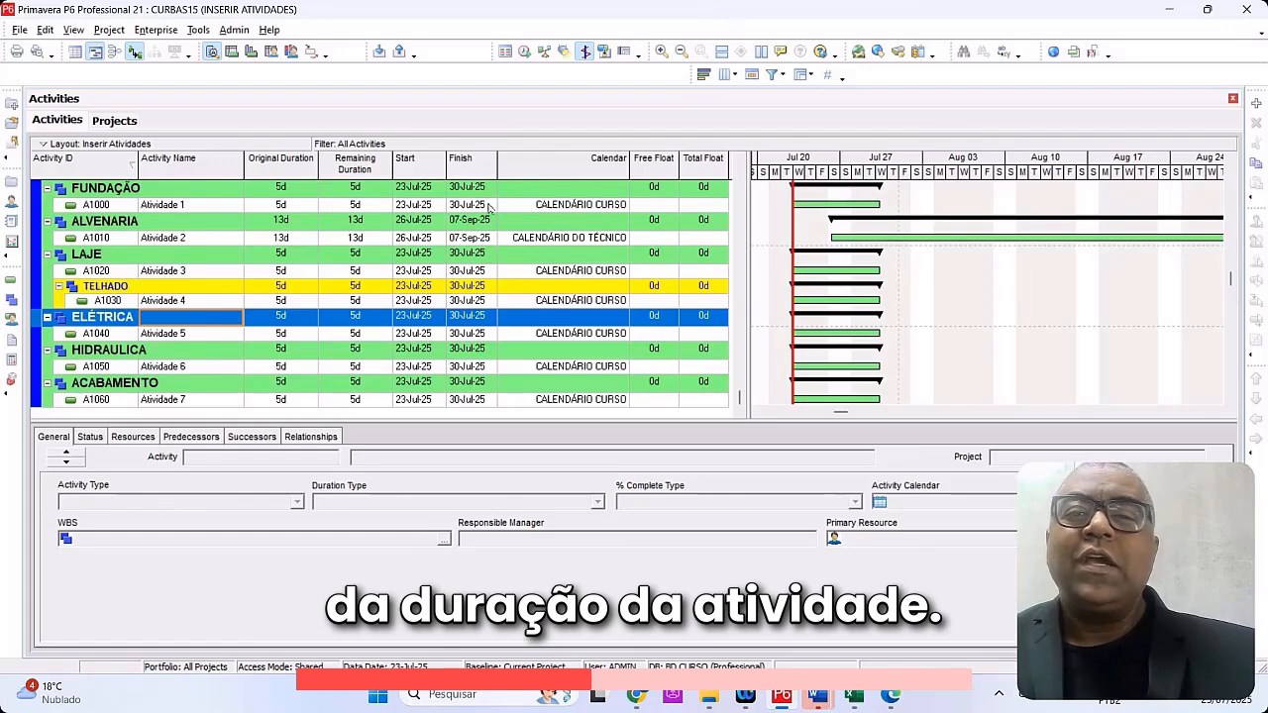
# Step: Set the remaining duration of Atividade 1 under FUNDAÇÃO to 2 days
pyautogui.click(361, 206)
pyautogui.click(360, 205)
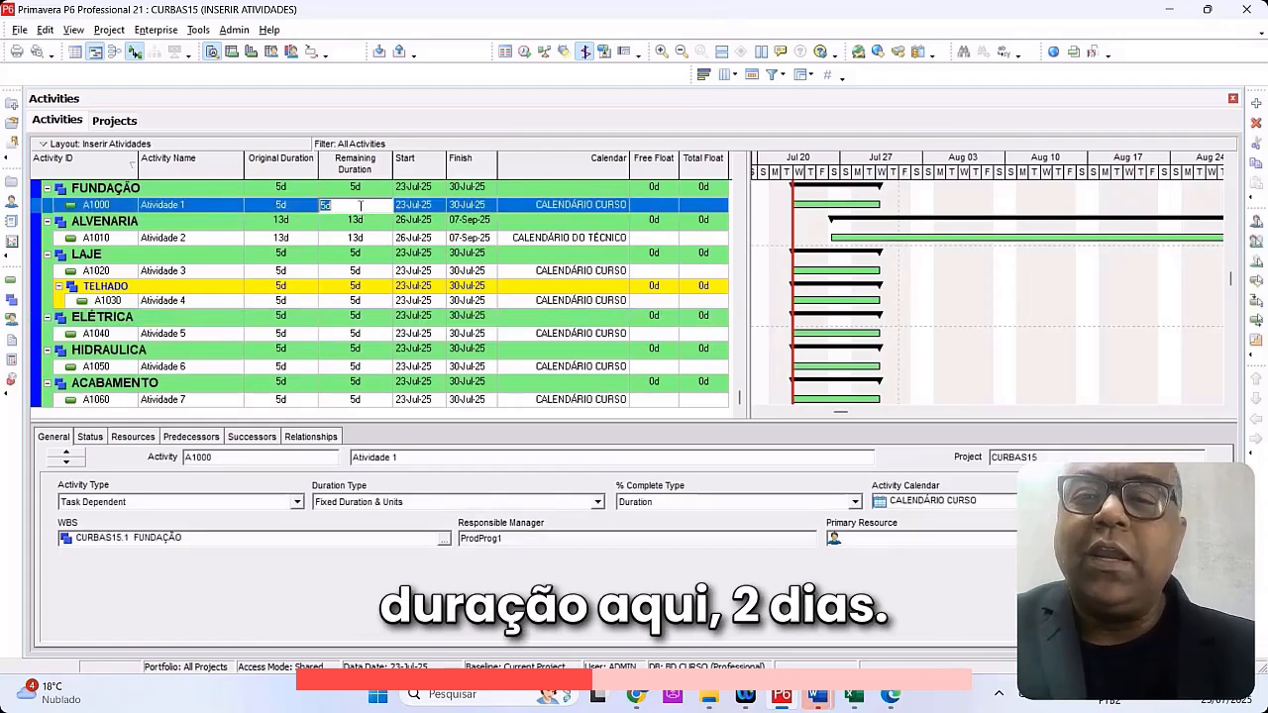
pyautogui.write('2')
pyautogui.click(403, 241)
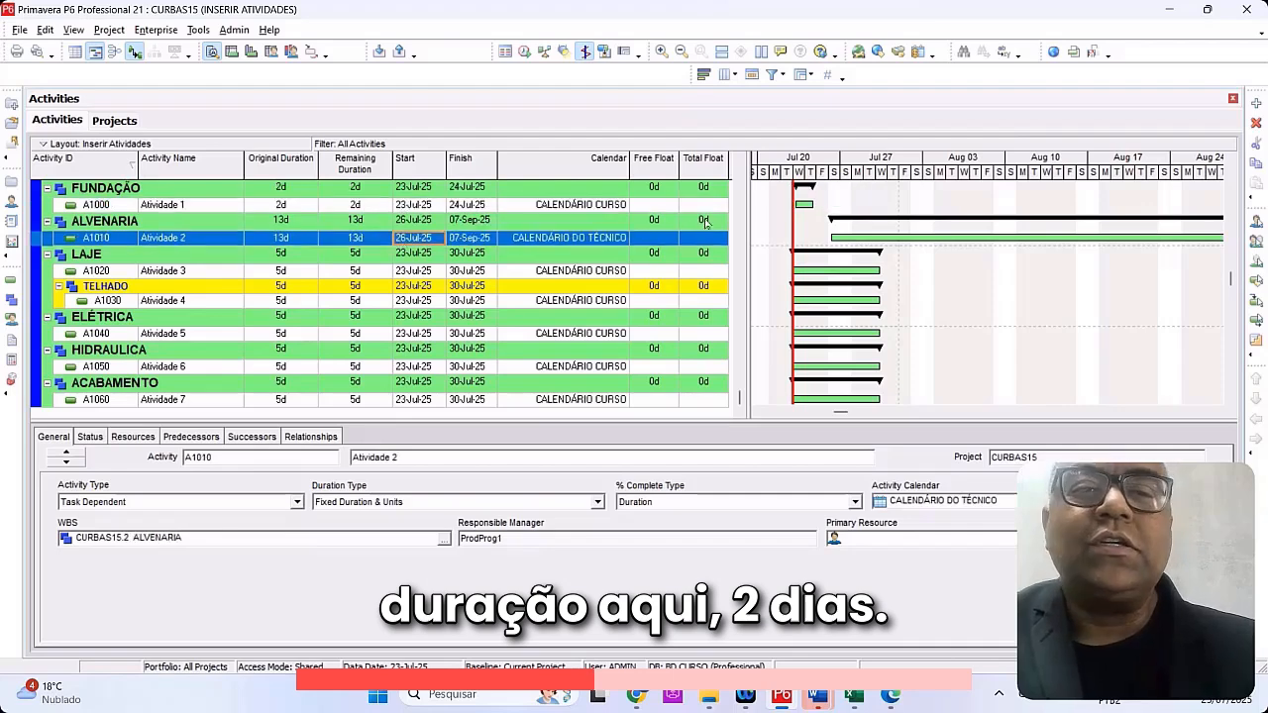
# Step: Shorten the Gantt bar of Atividade 3 under LAJE to a duration of 3 days
pyautogui.click(866, 270)
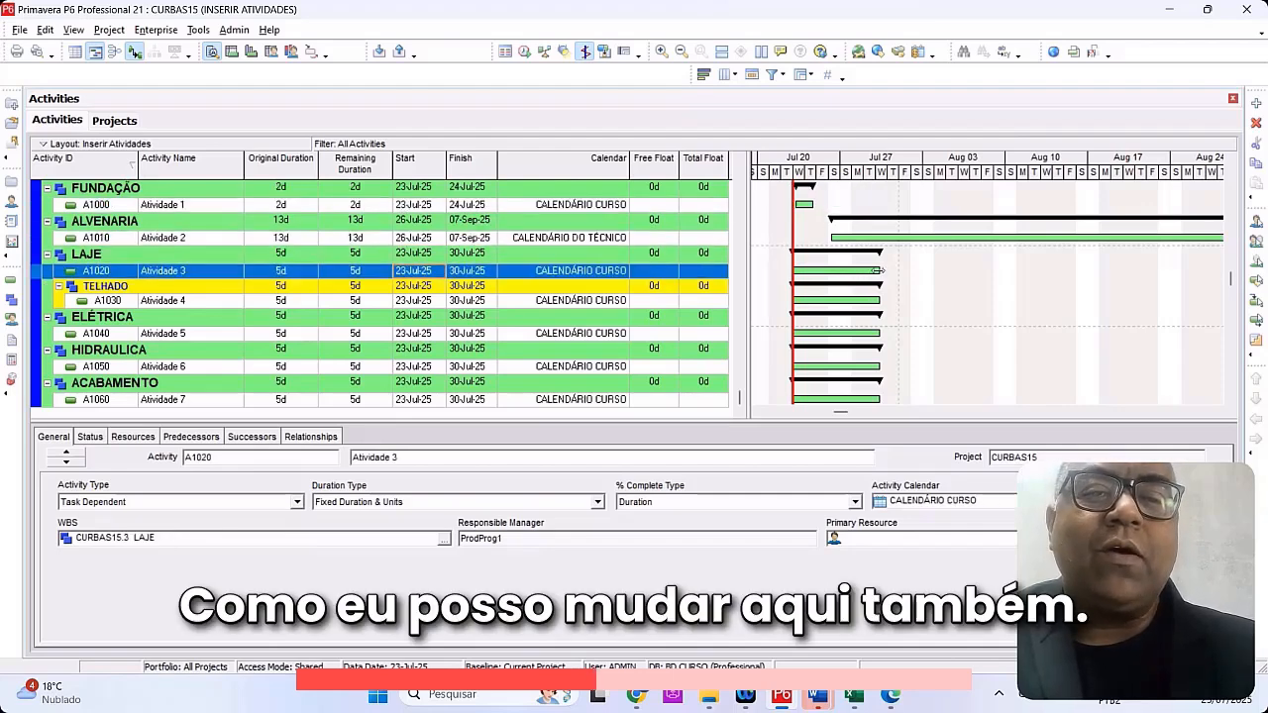
pyautogui.moveTo(877, 270); pyautogui.dragTo(825, 270)
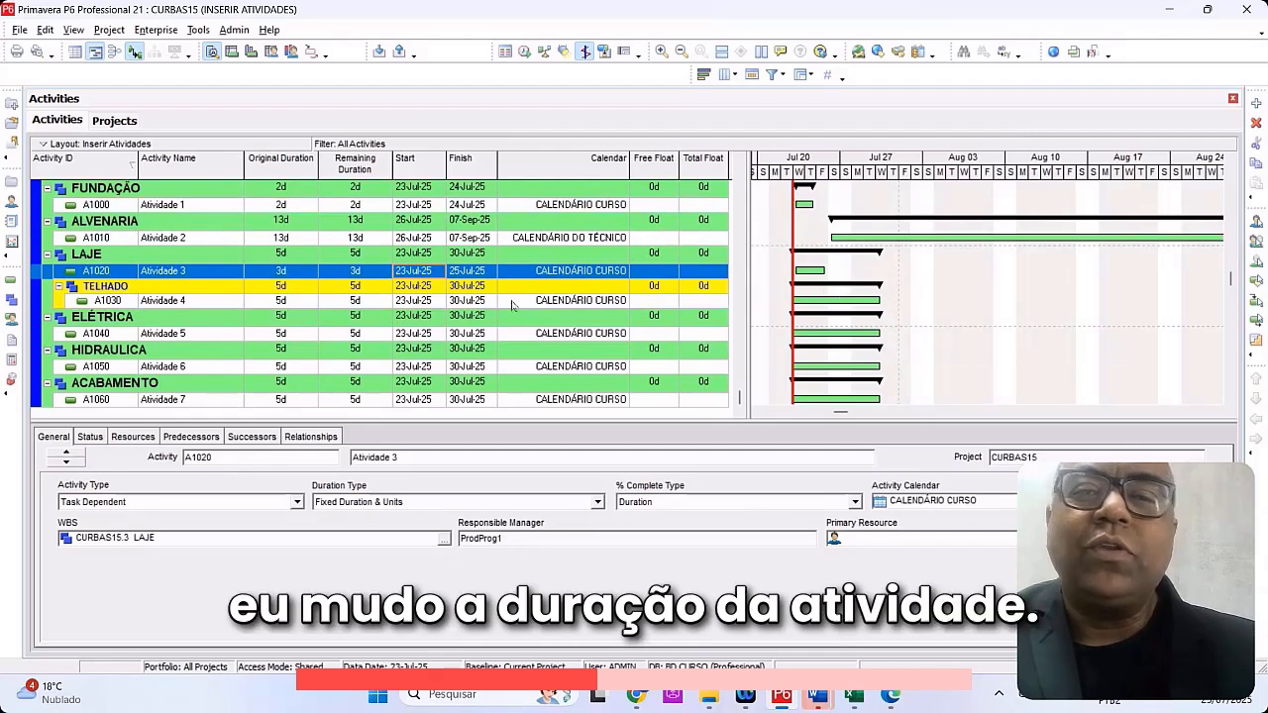
pyautogui.click(838, 301)
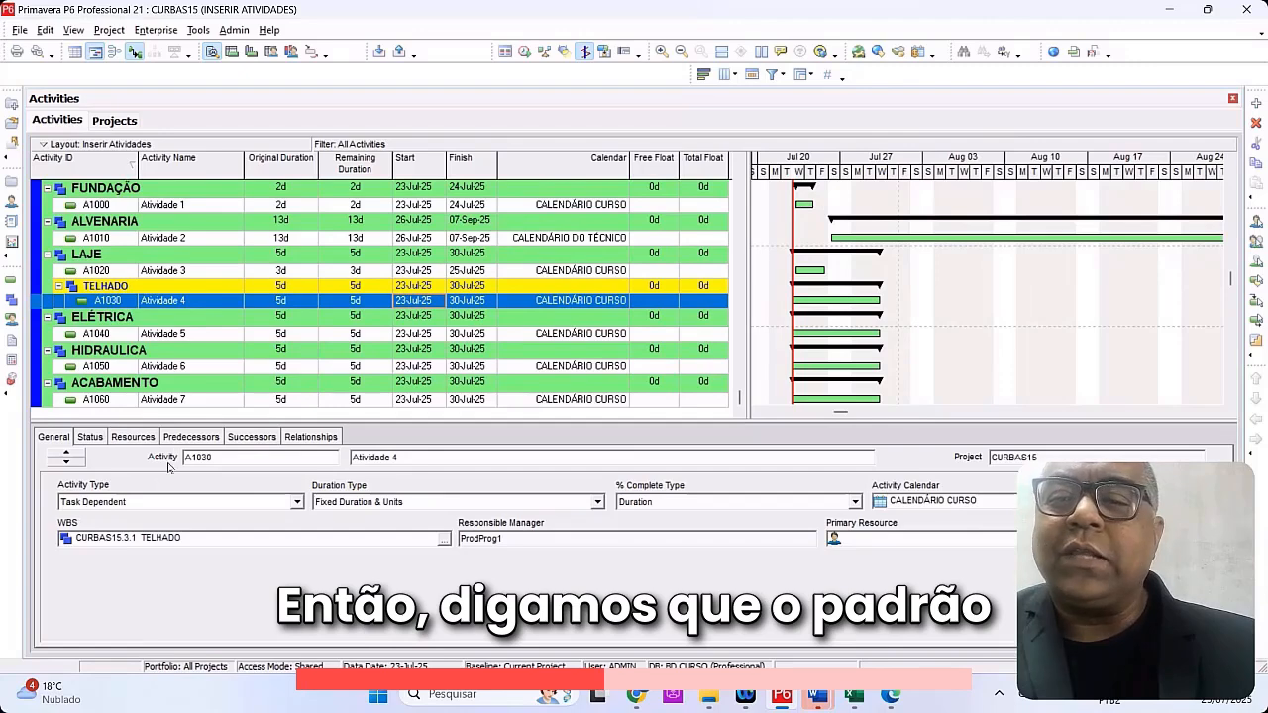
pyautogui.click(297, 502)
pyautogui.click(297, 503)
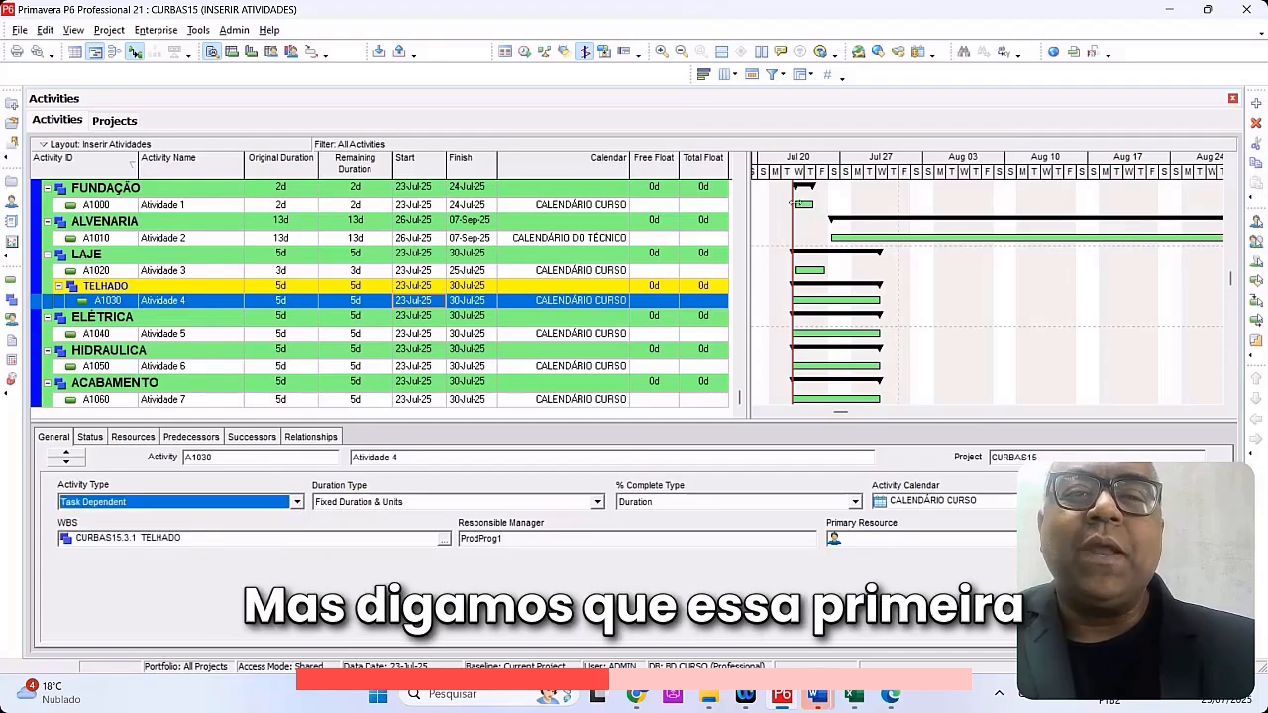
# Step: Extend the Gantt bar of Atividade 1 to 4 days and change its activity type to Start Milestone
pyautogui.moveTo(810, 203); pyautogui.dragTo(871, 204)
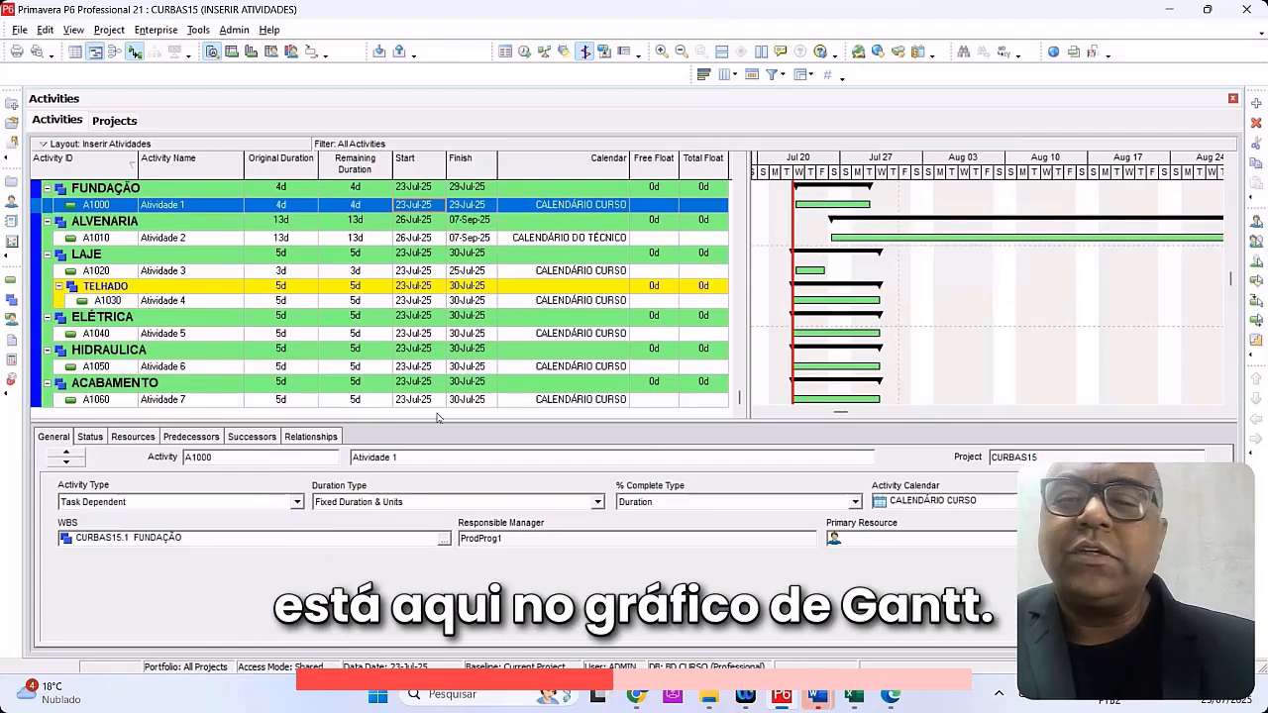
pyautogui.click(297, 504)
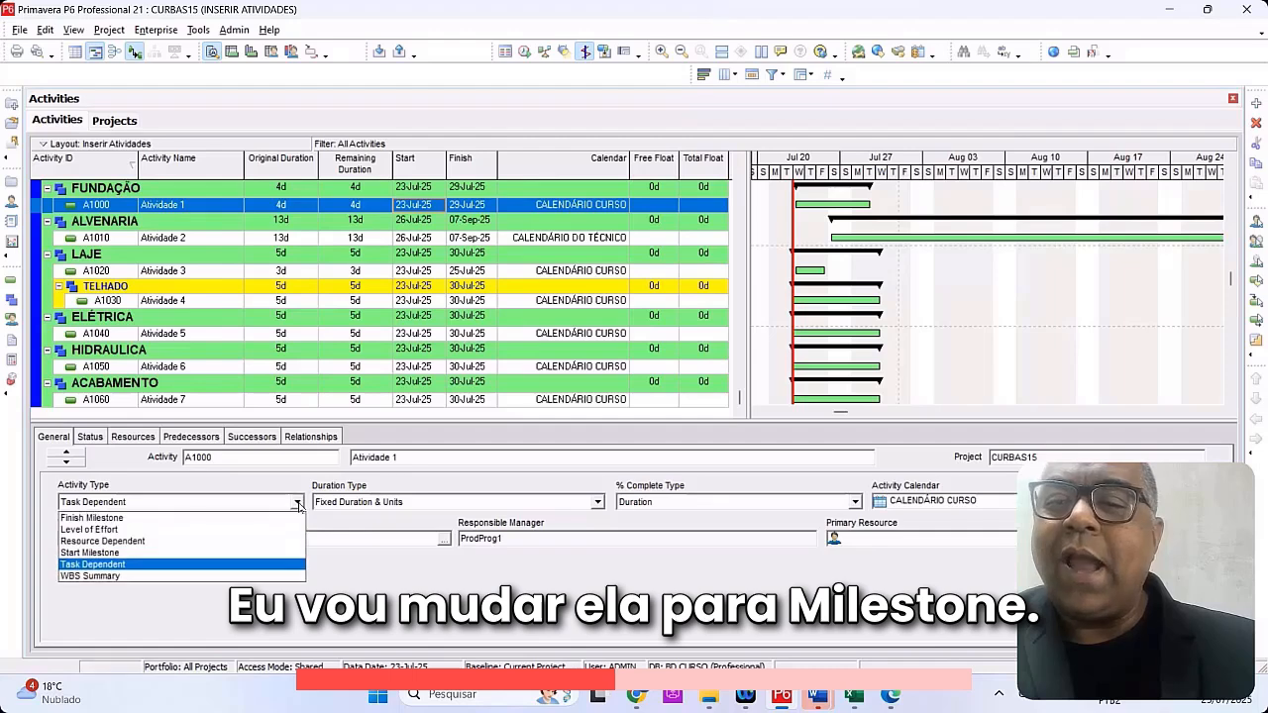
pyautogui.click(116, 553)
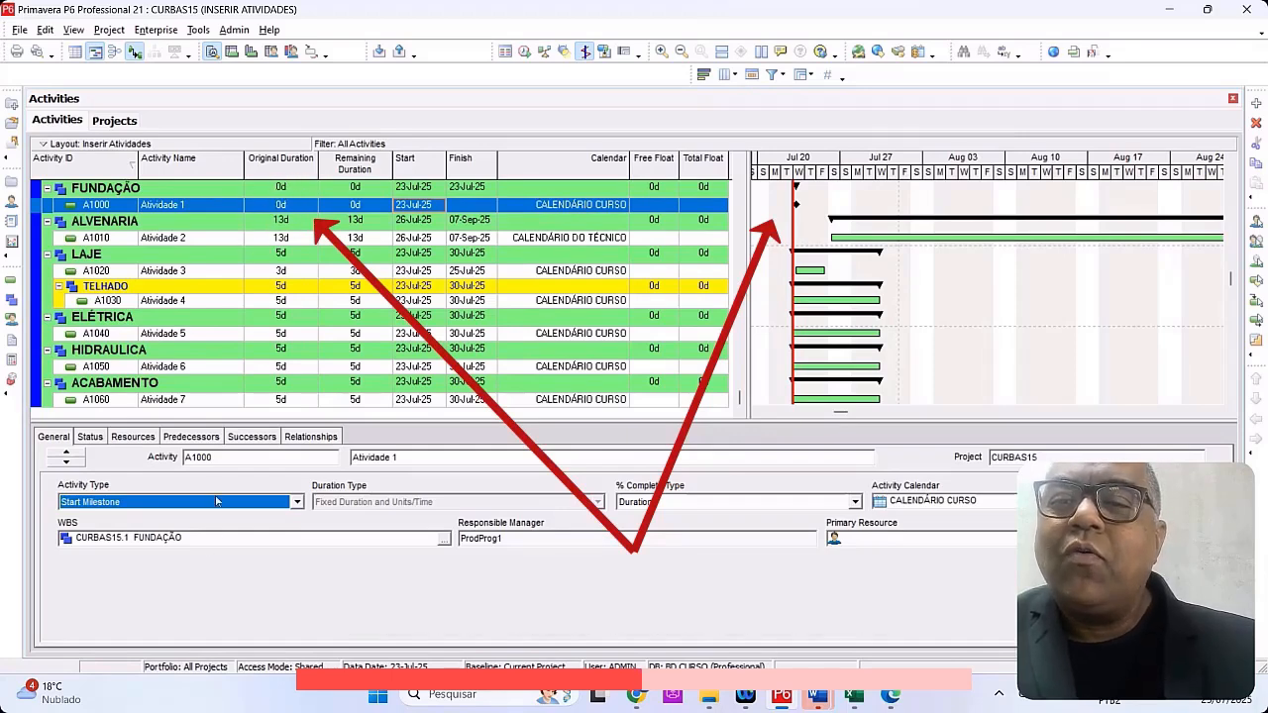
# Step: Check the resource assignment options of the Atividade 1 milestone and its list of available activity types
pyautogui.click(151, 442)
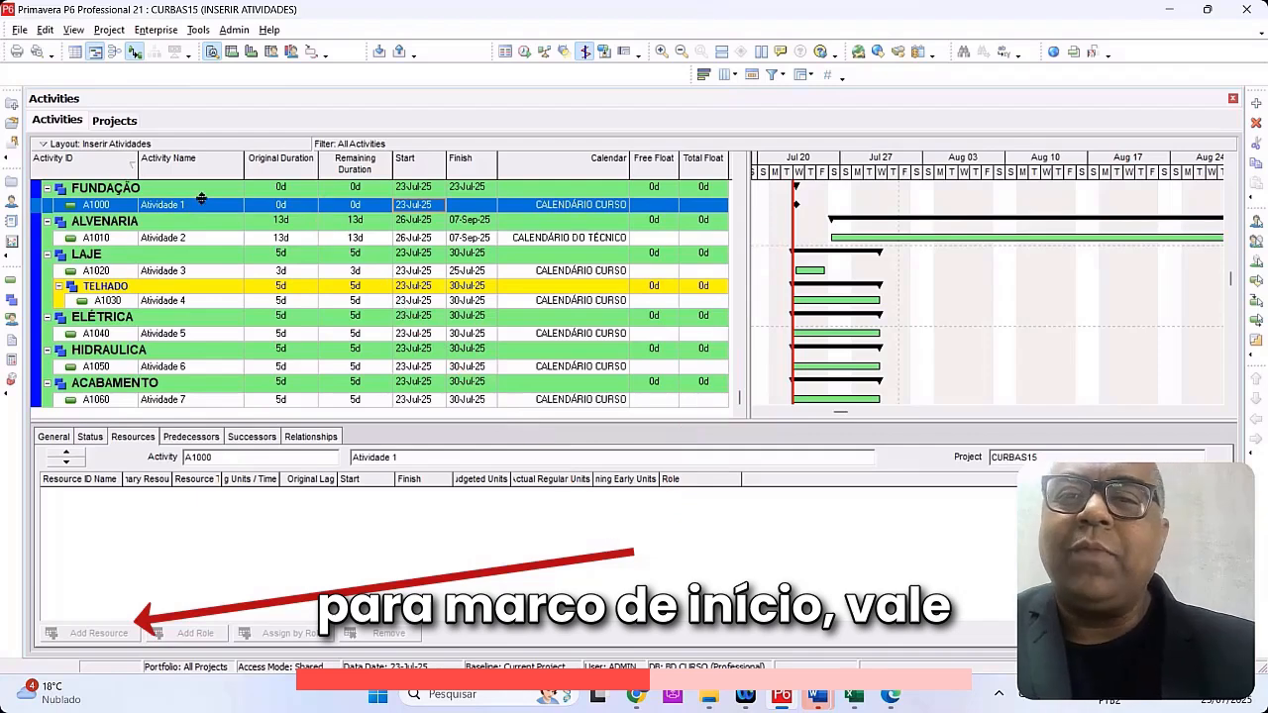
pyautogui.click(45, 441)
pyautogui.click(297, 502)
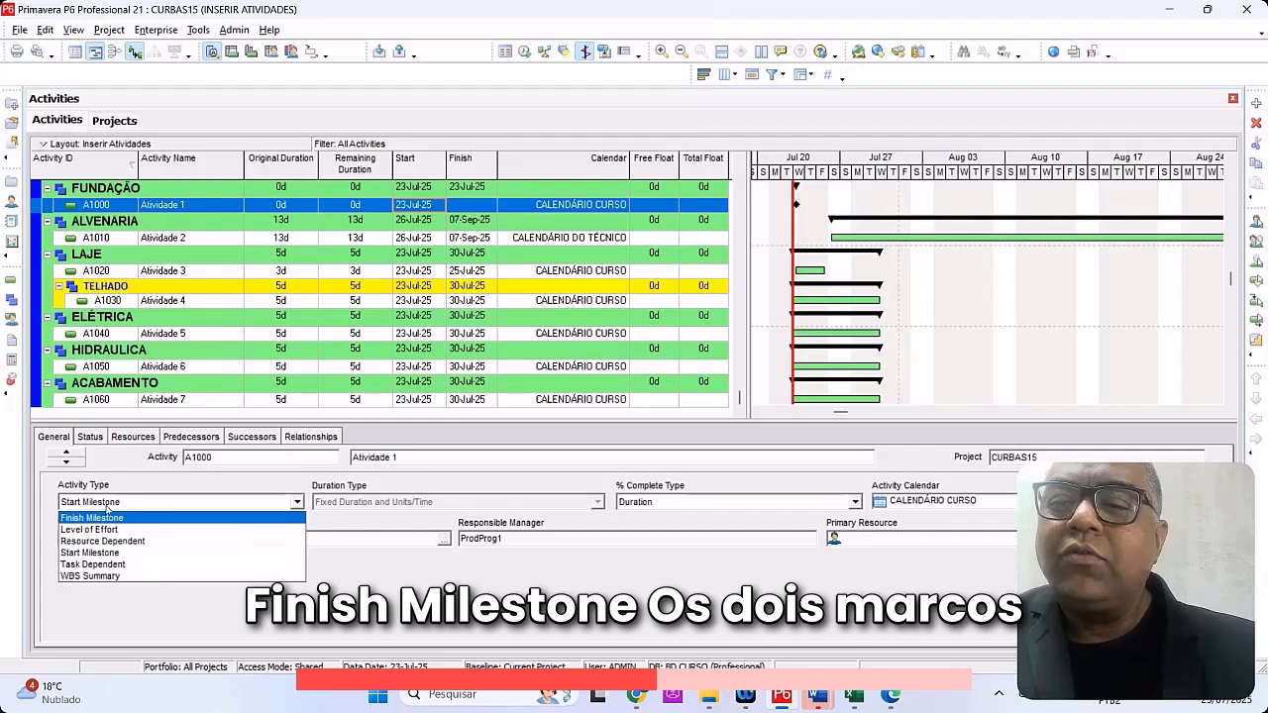
pyautogui.click(411, 437)
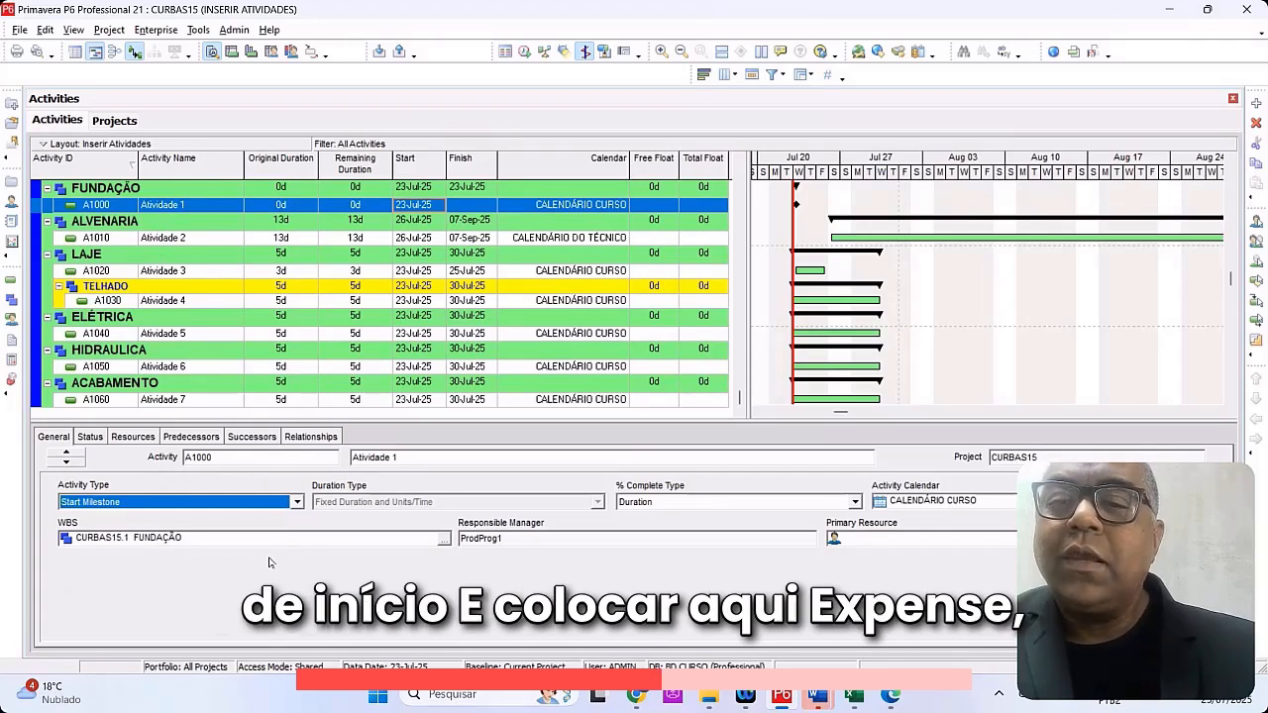
# Step: Customize the activity details to also display Expenses, and apply the change
pyautogui.rightClick(358, 435)
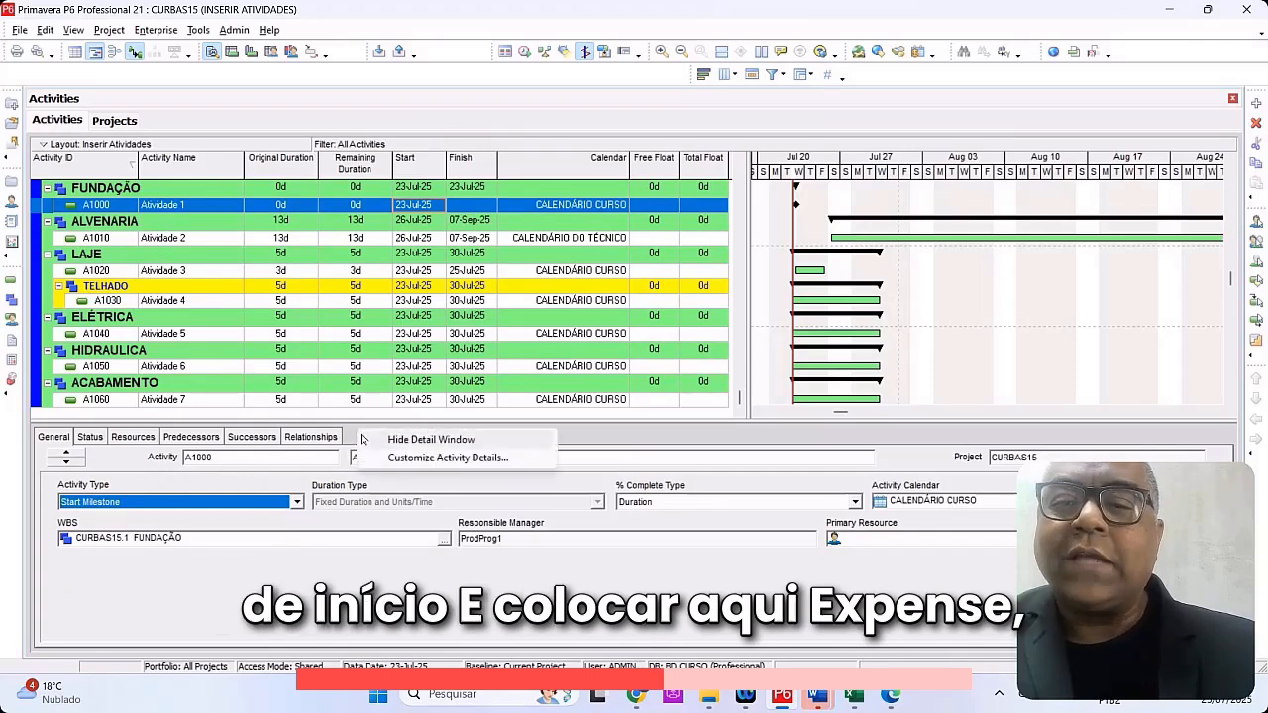
pyautogui.click(416, 458)
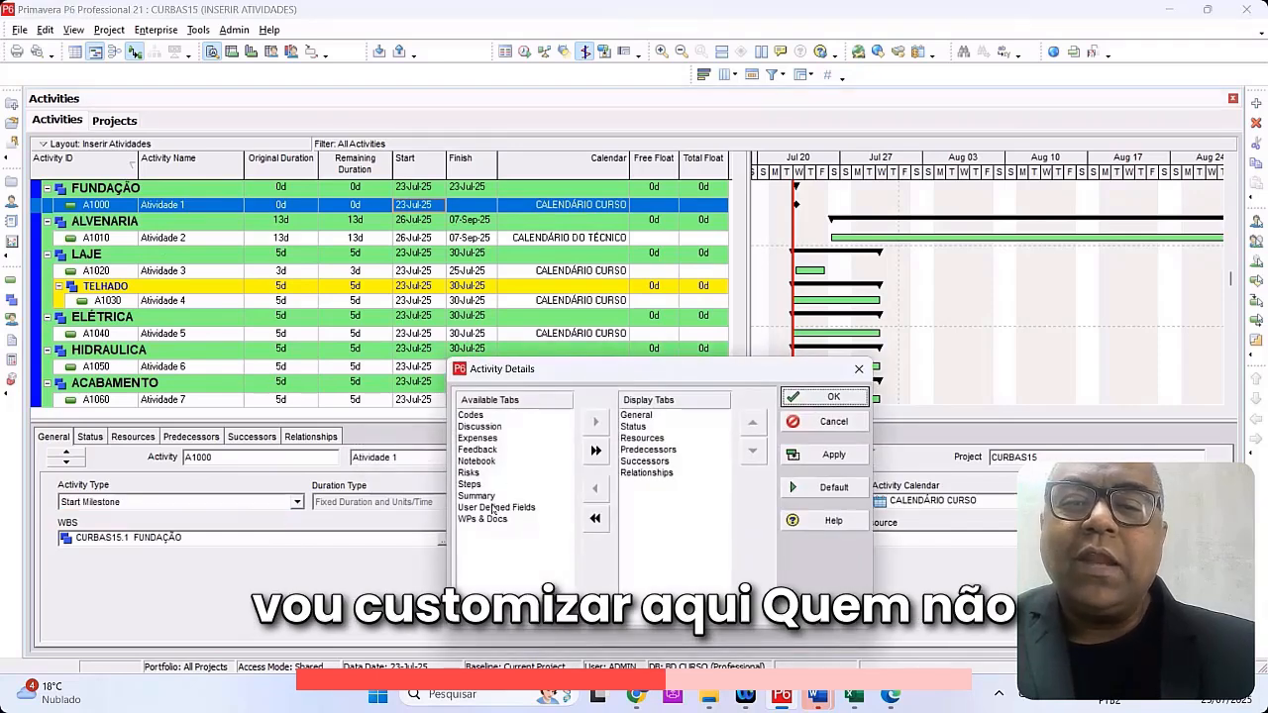
pyautogui.click(495, 438)
pyautogui.click(594, 422)
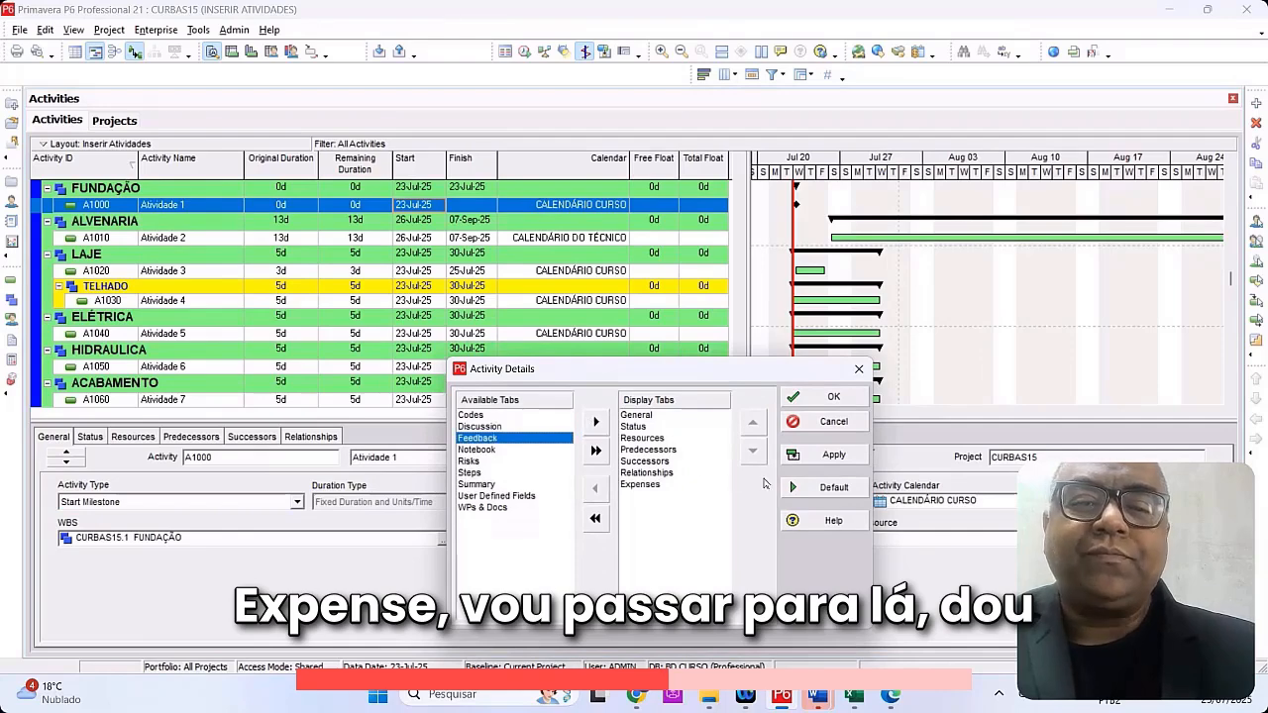
pyautogui.click(834, 454)
pyautogui.click(834, 399)
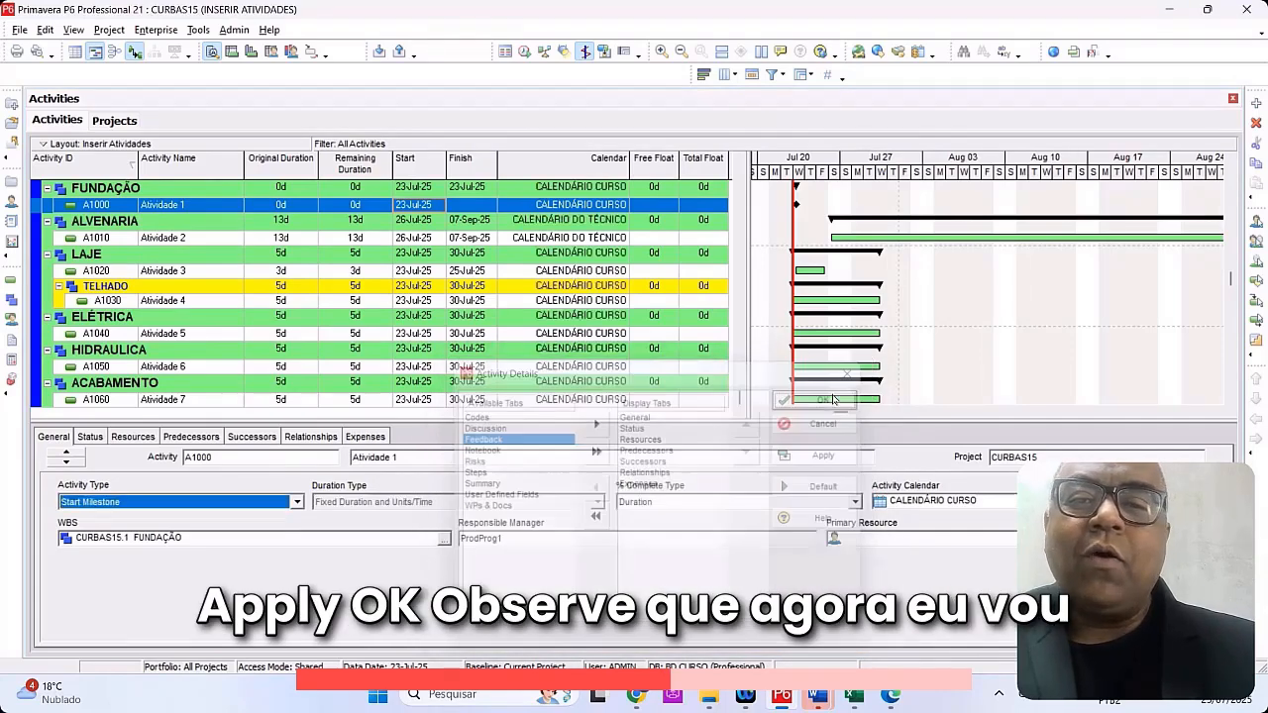
# Step: Add an expense item to the Atividade 1 milestone with a price per unit of $3,000.00
pyautogui.click(377, 440)
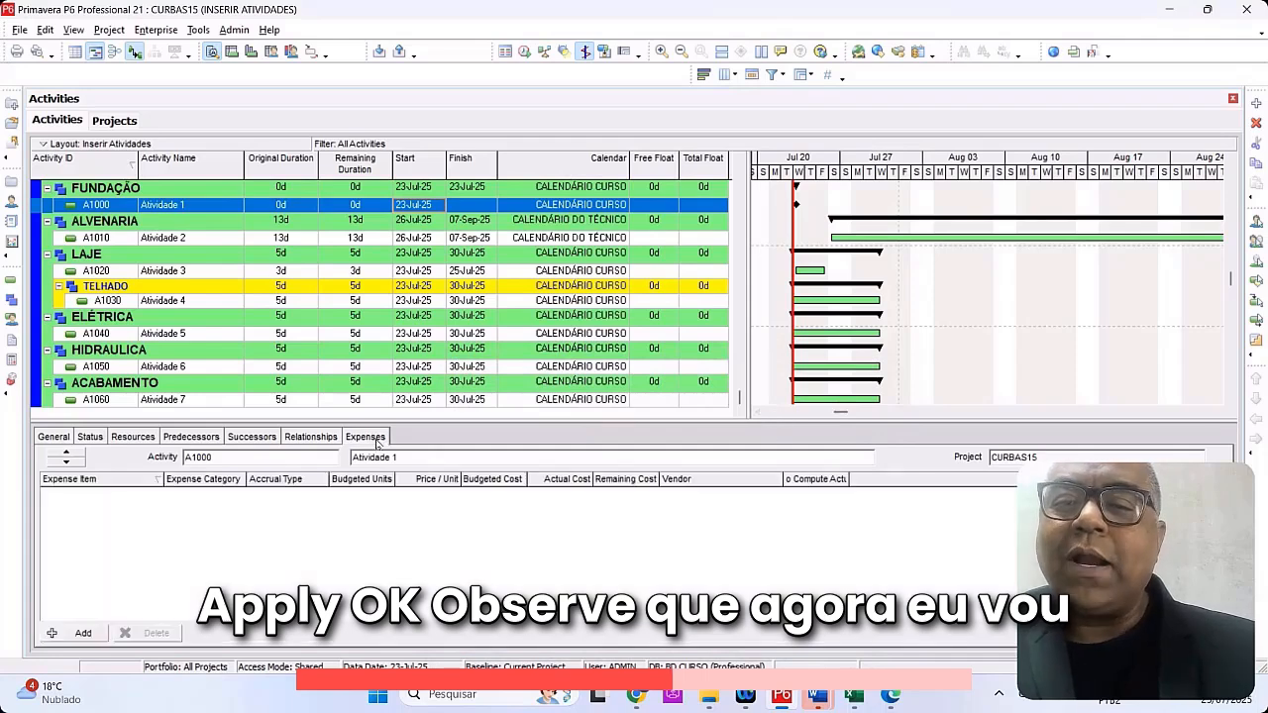
pyautogui.click(80, 633)
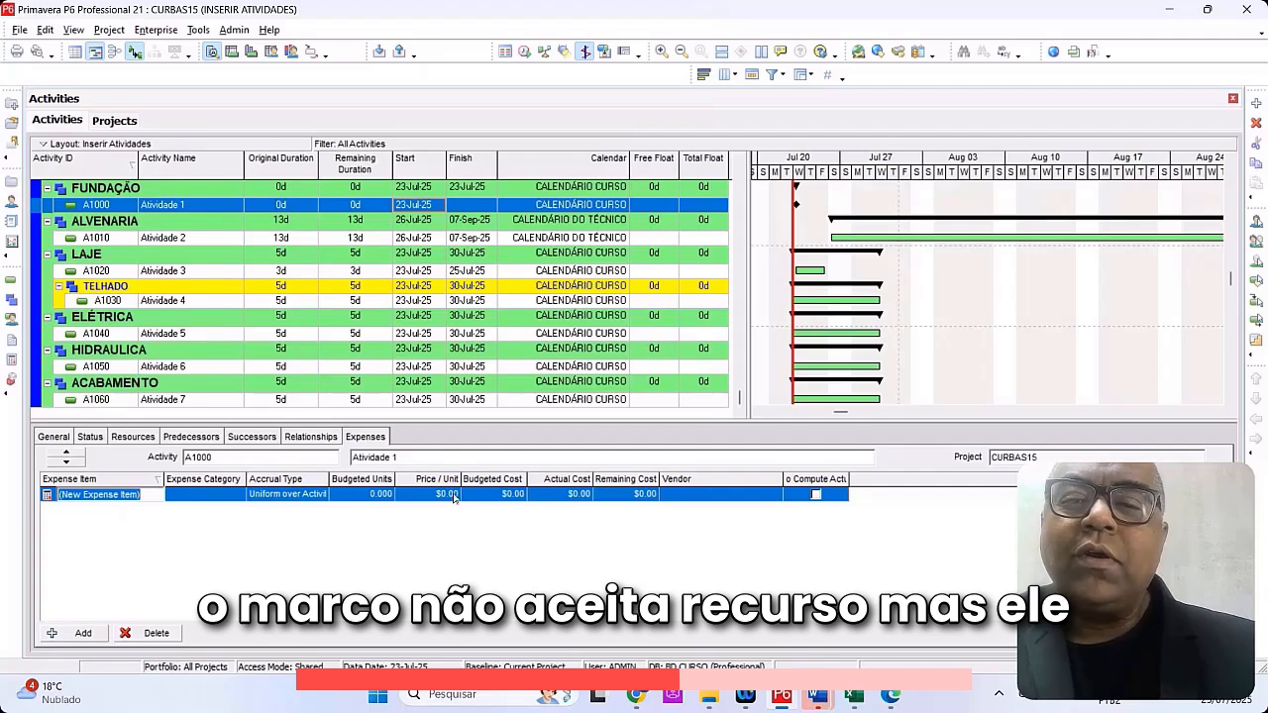
pyautogui.click(454, 496)
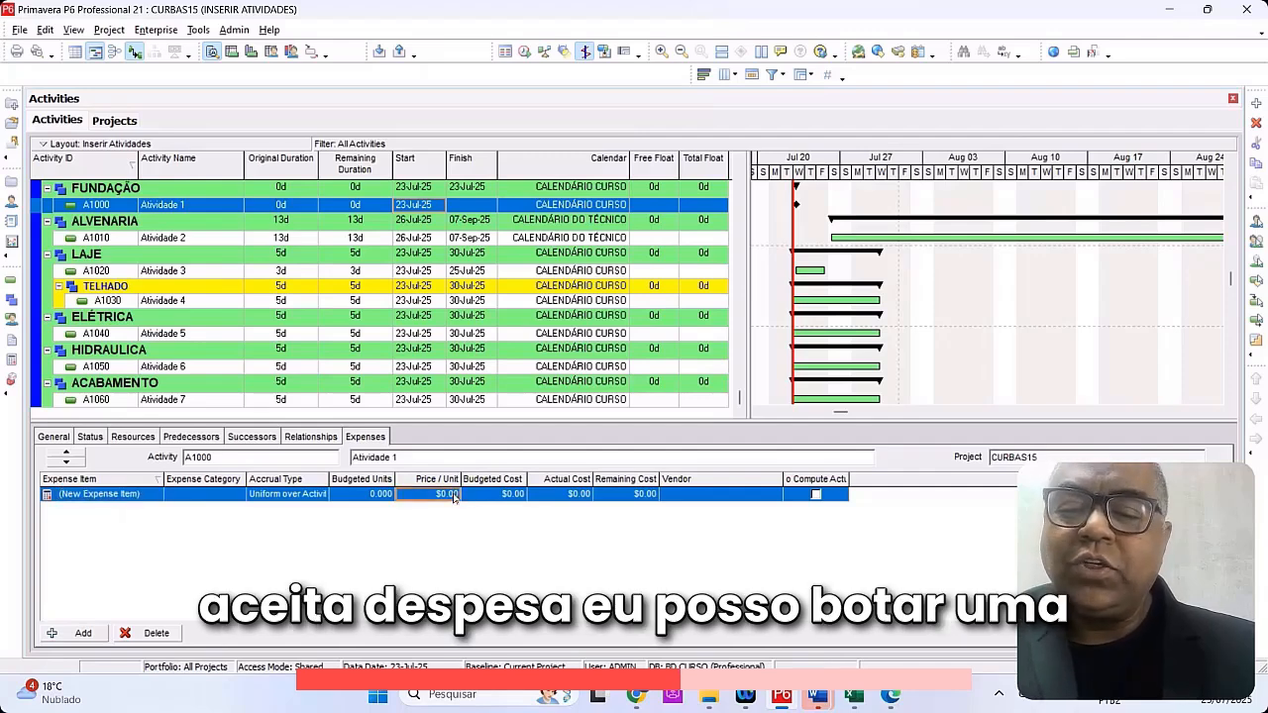
pyautogui.write('5000')
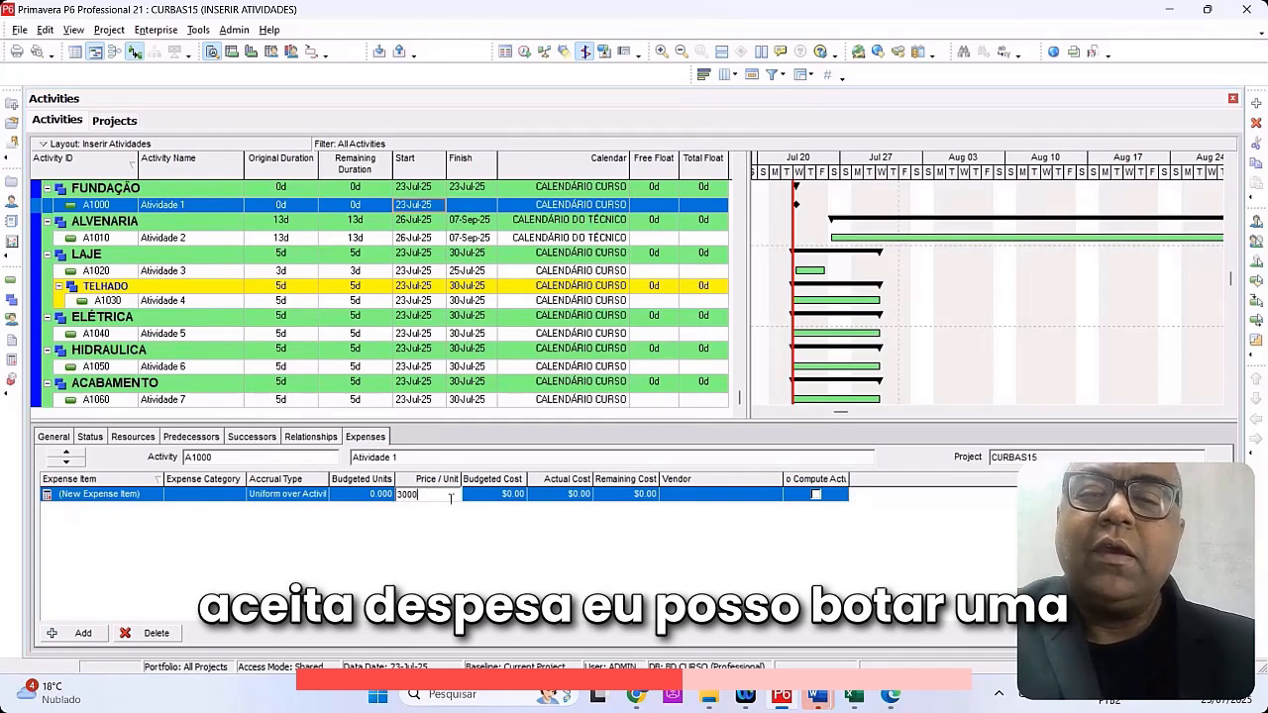
pyautogui.press('Return')
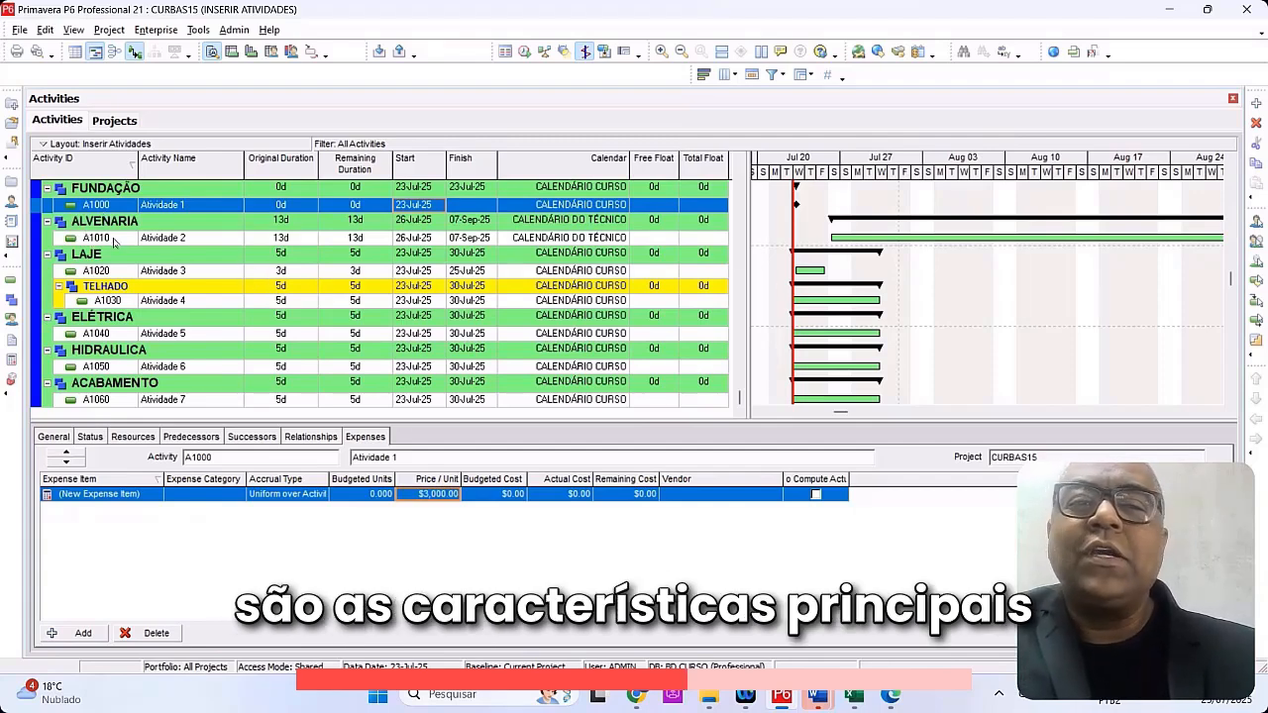
# Step: Check the resource and expense details of Atividade 3 after selecting Atividade 2 for comparison
pyautogui.click(181, 239)
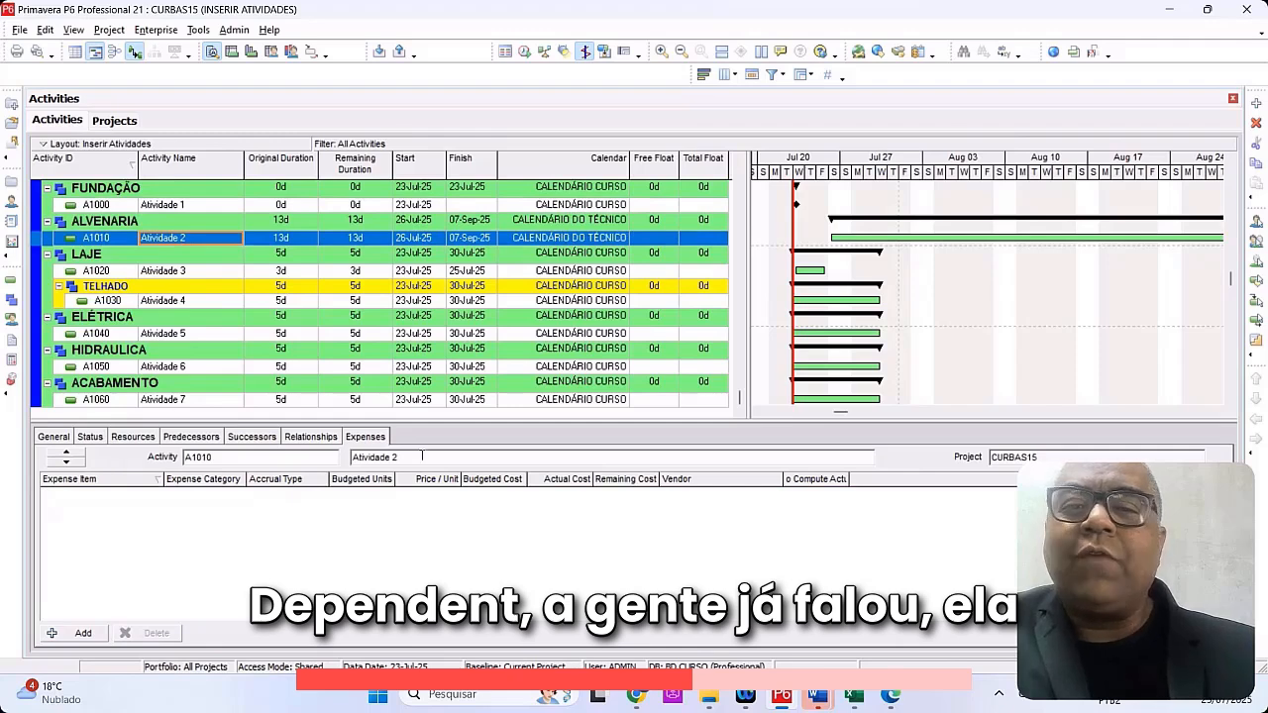
pyautogui.click(181, 272)
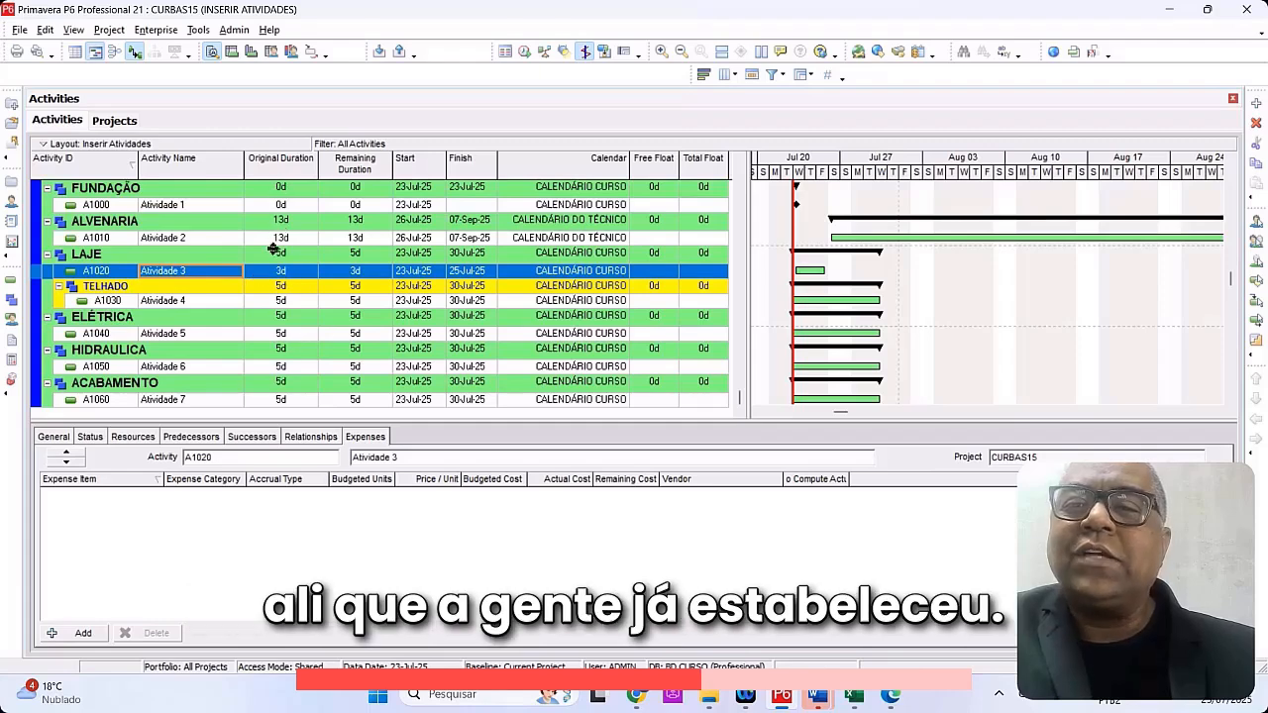
pyautogui.click(136, 438)
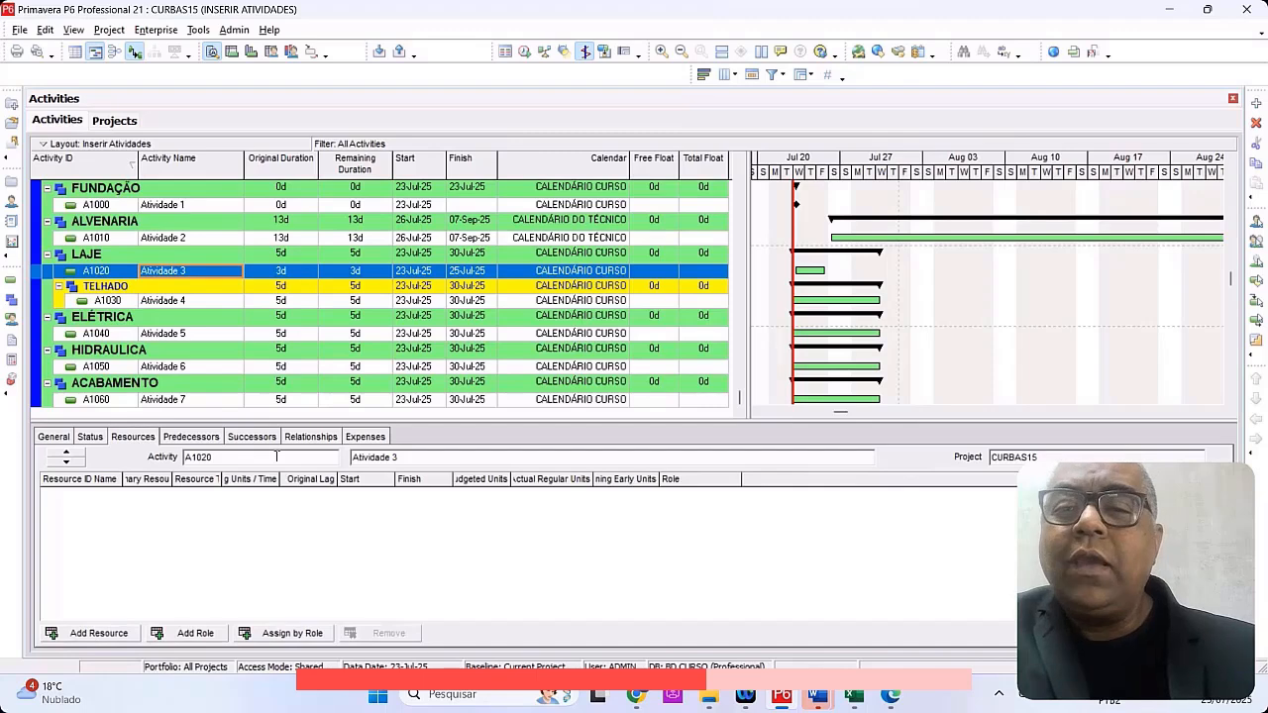
pyautogui.click(363, 436)
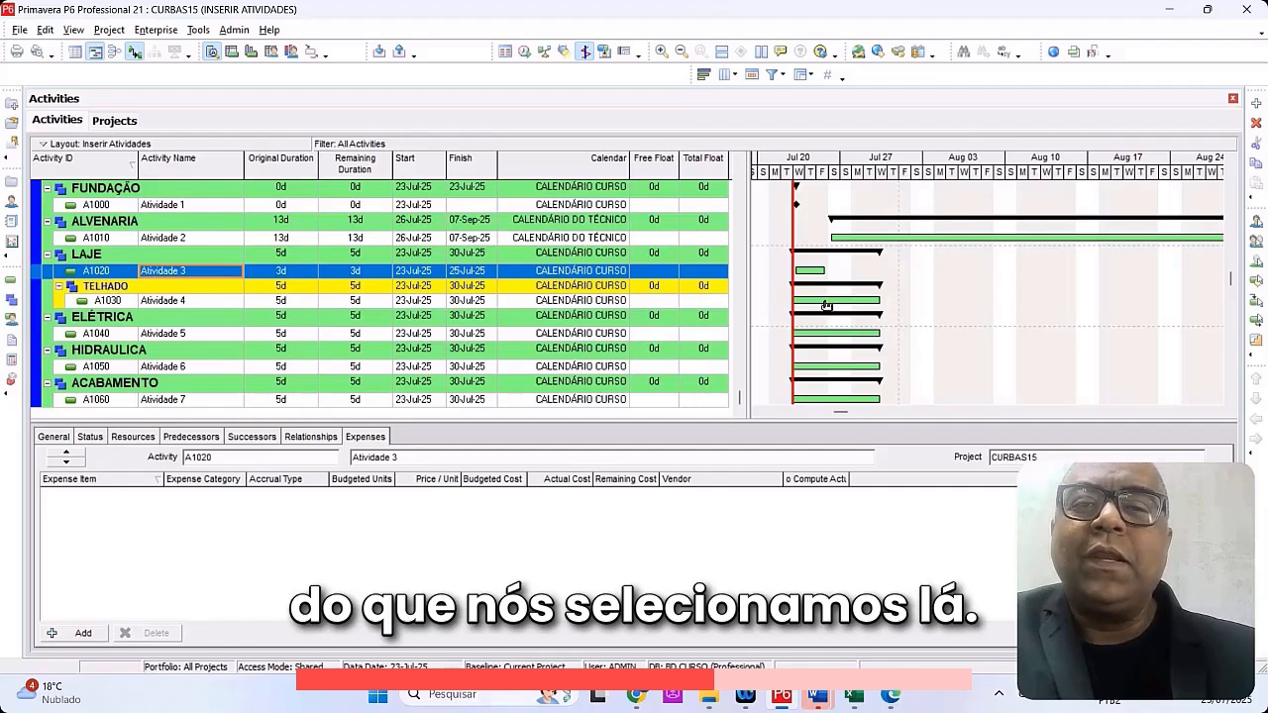
# Step: Change the activity type of Atividade 2 under ALVENARIA to Resource Dependent
pyautogui.click(170, 239)
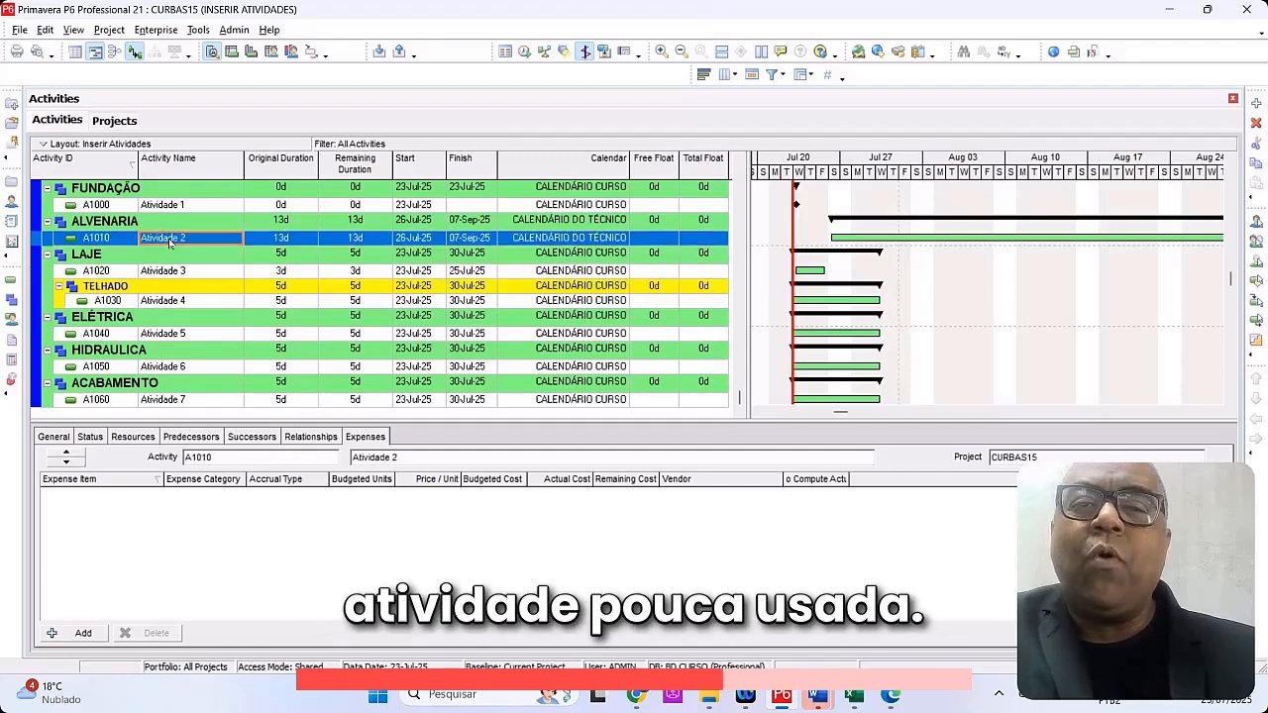
pyautogui.click(53, 437)
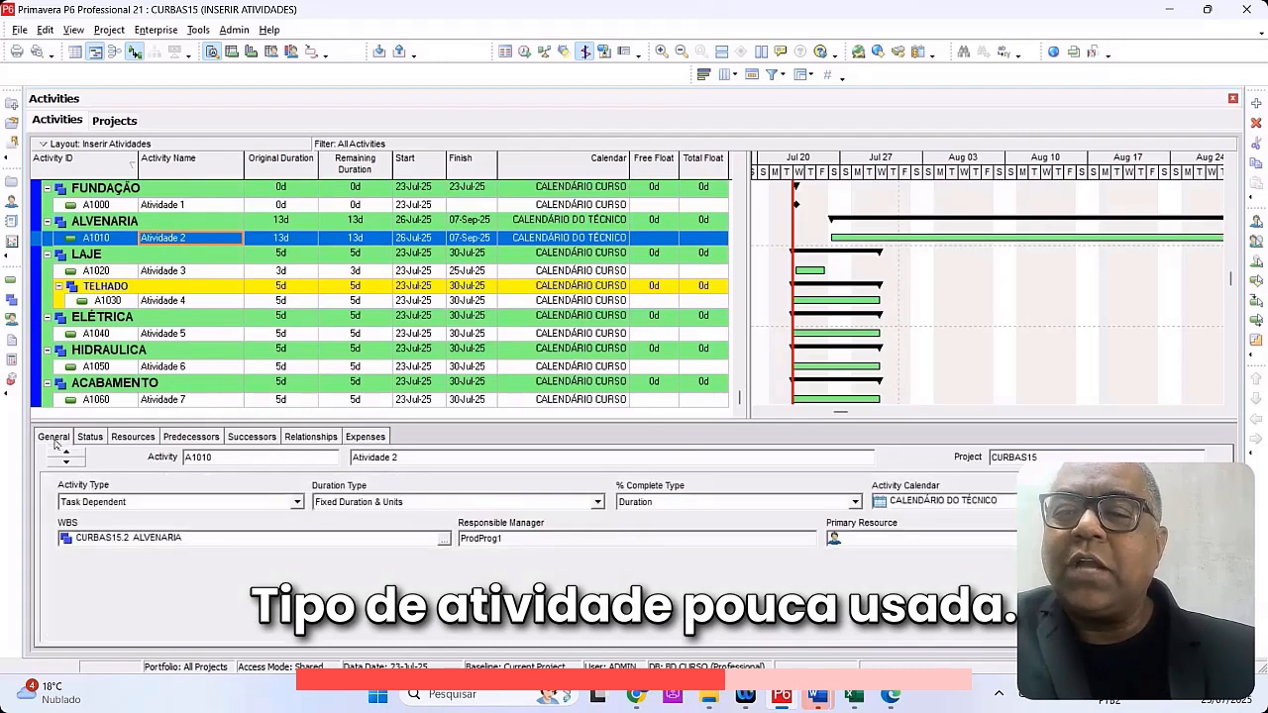
pyautogui.click(296, 503)
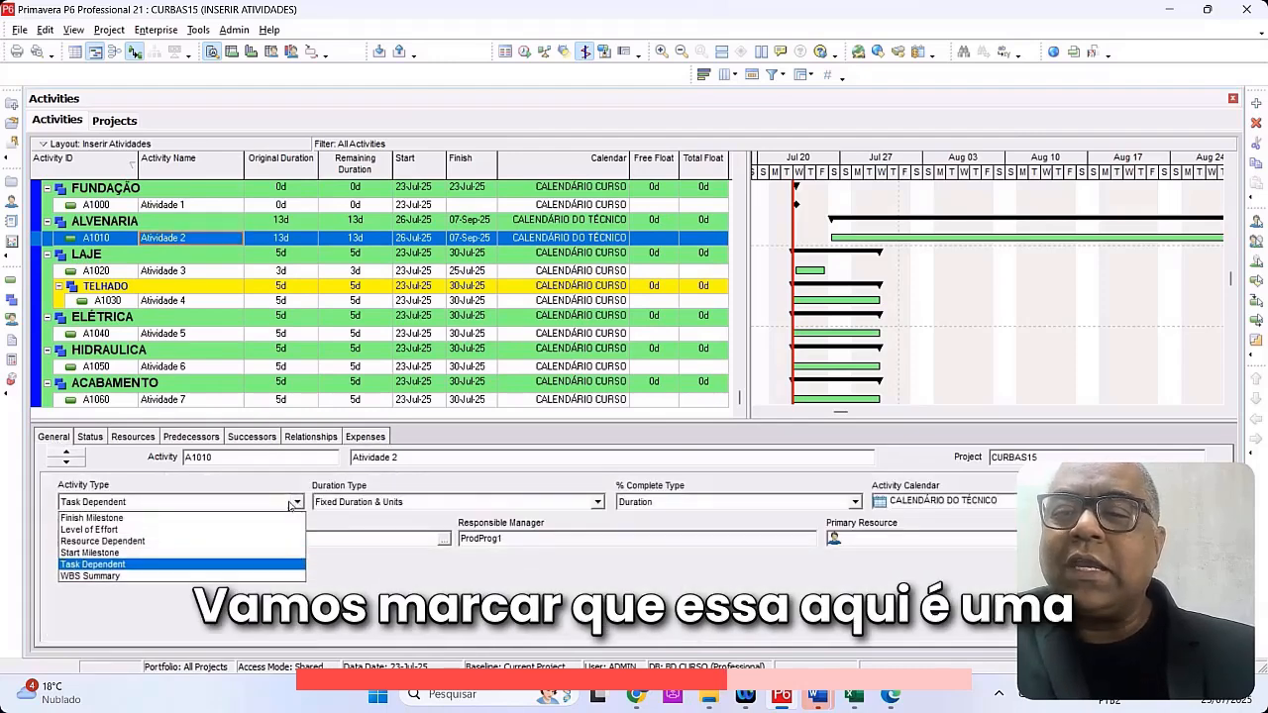
pyautogui.click(144, 541)
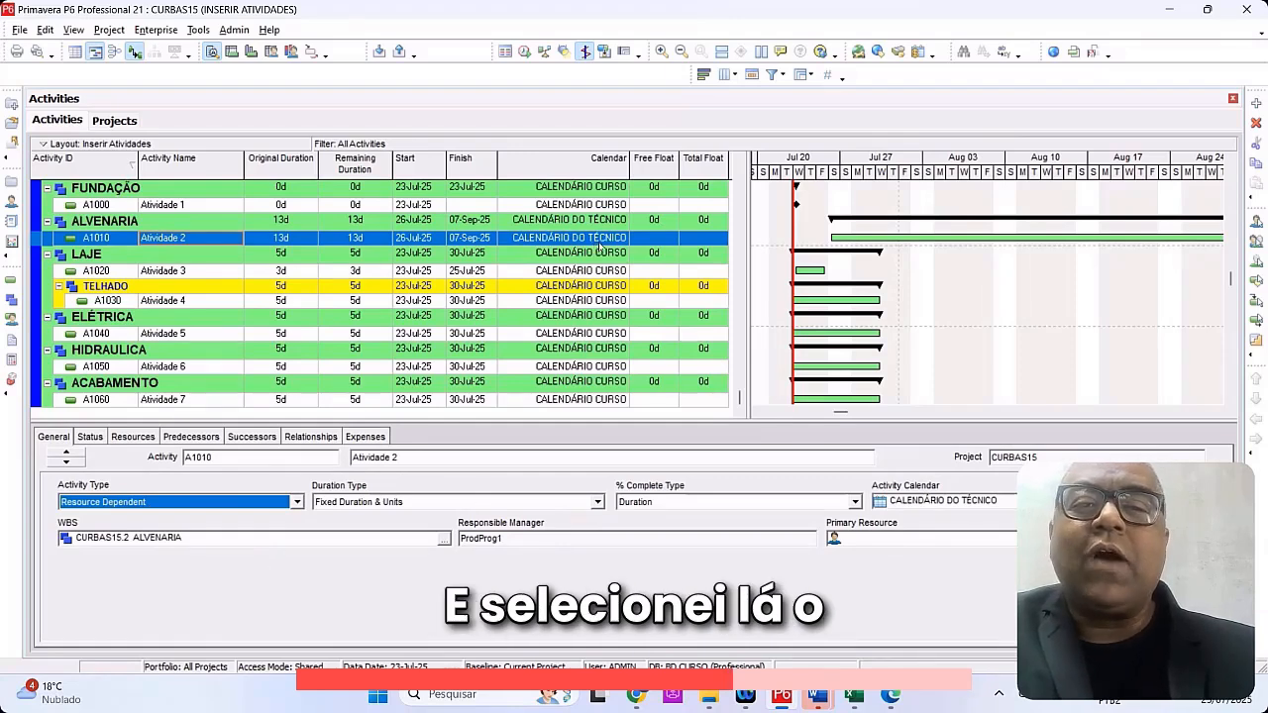
# Step: Widen the Gantt chart and enable calendar nonwork time necking for the actual, remaining and critical remaining work bars
pyautogui.click(768, 241)
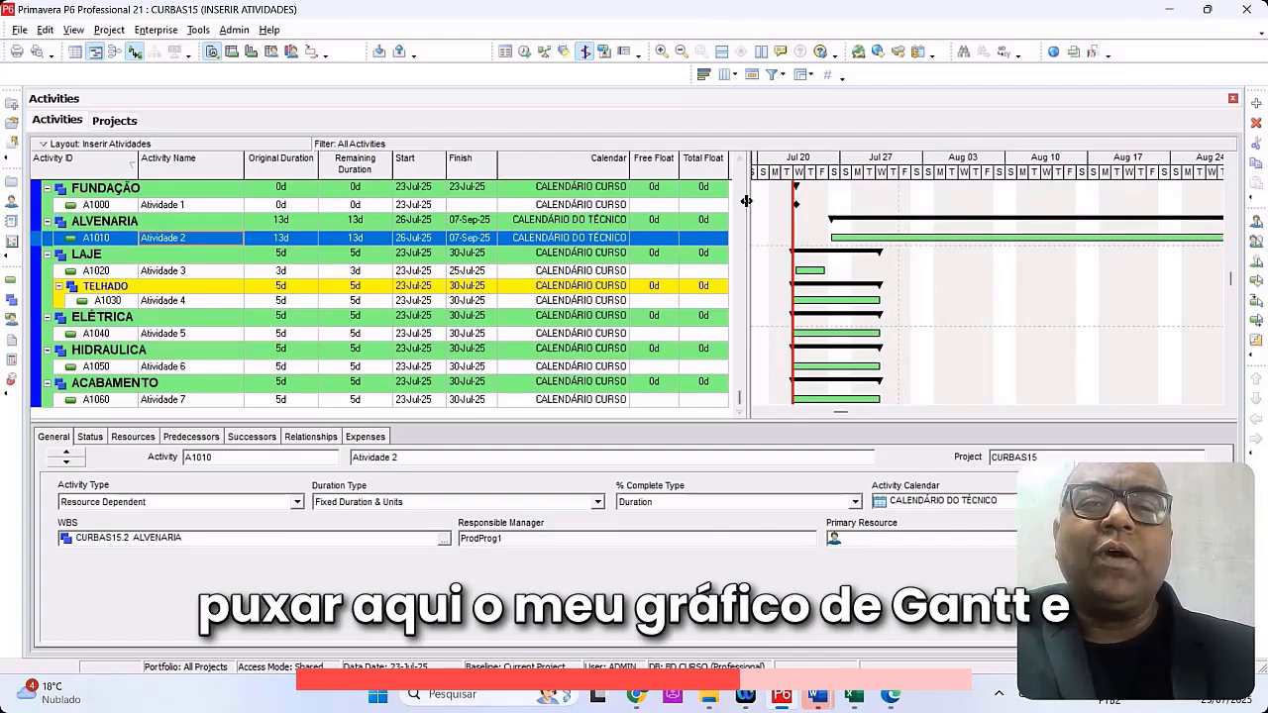
pyautogui.moveTo(746, 202); pyautogui.dragTo(434, 203)
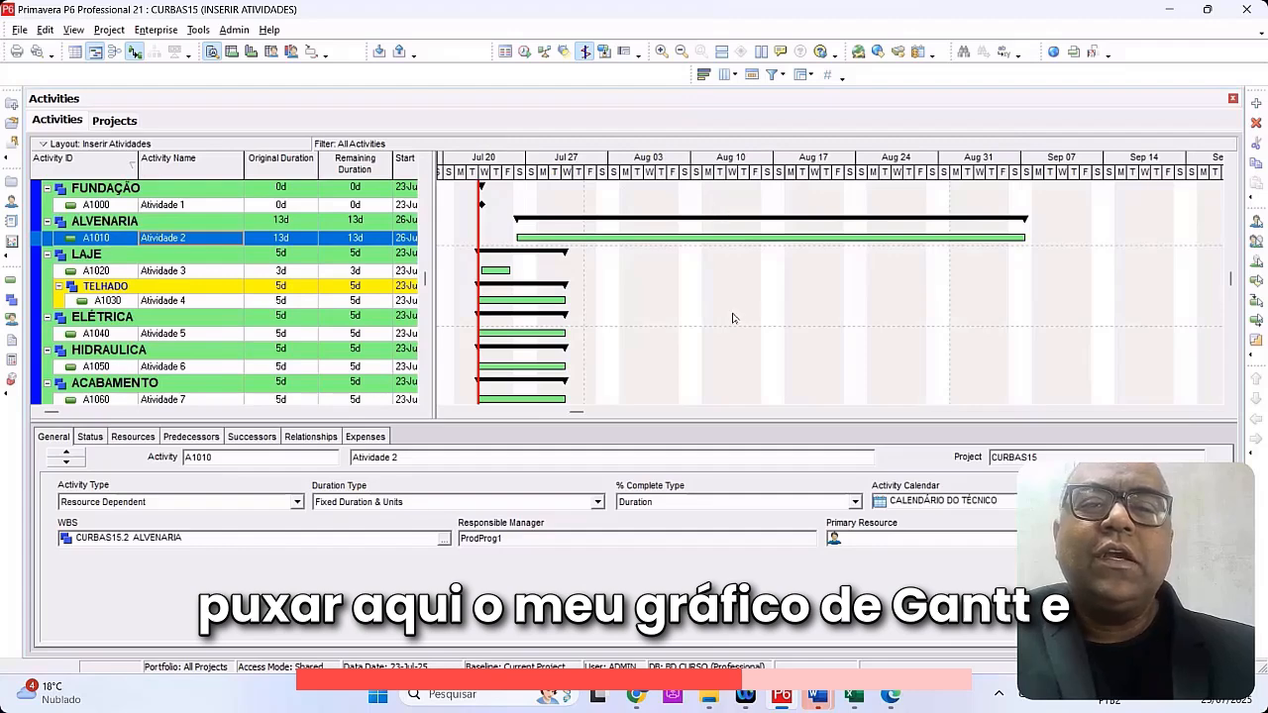
pyautogui.rightClick(753, 272)
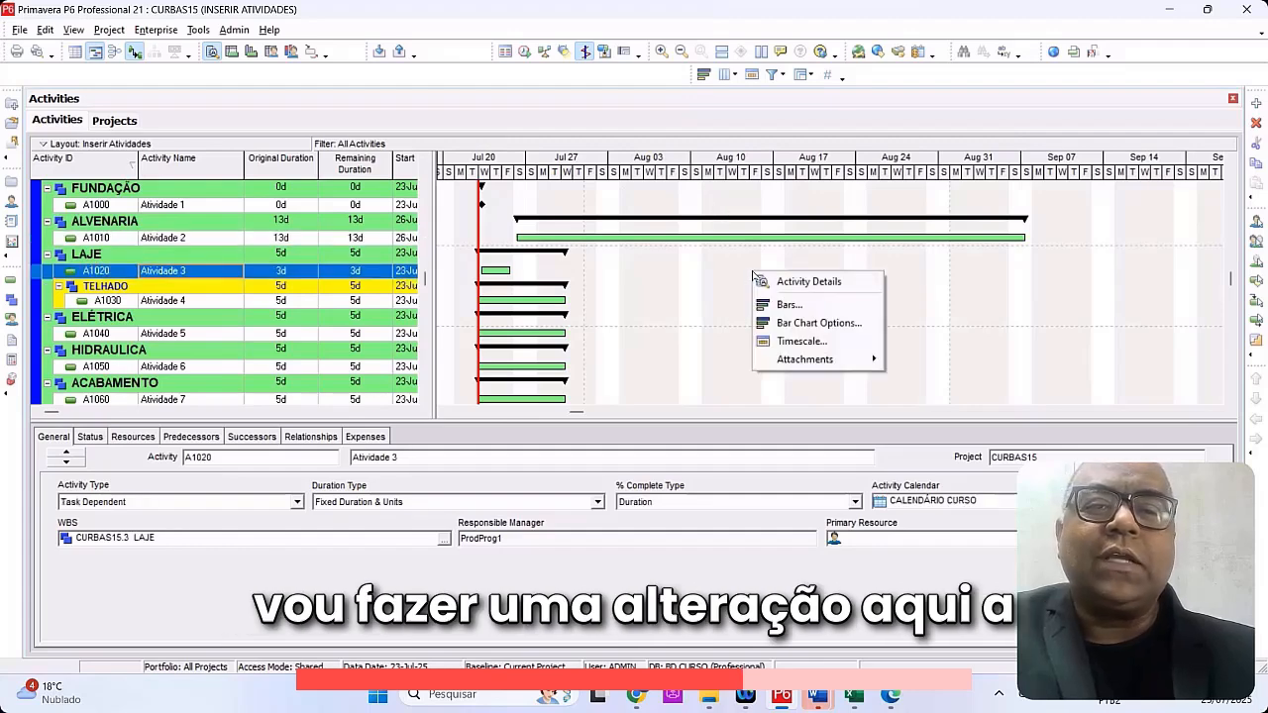
pyautogui.click(810, 307)
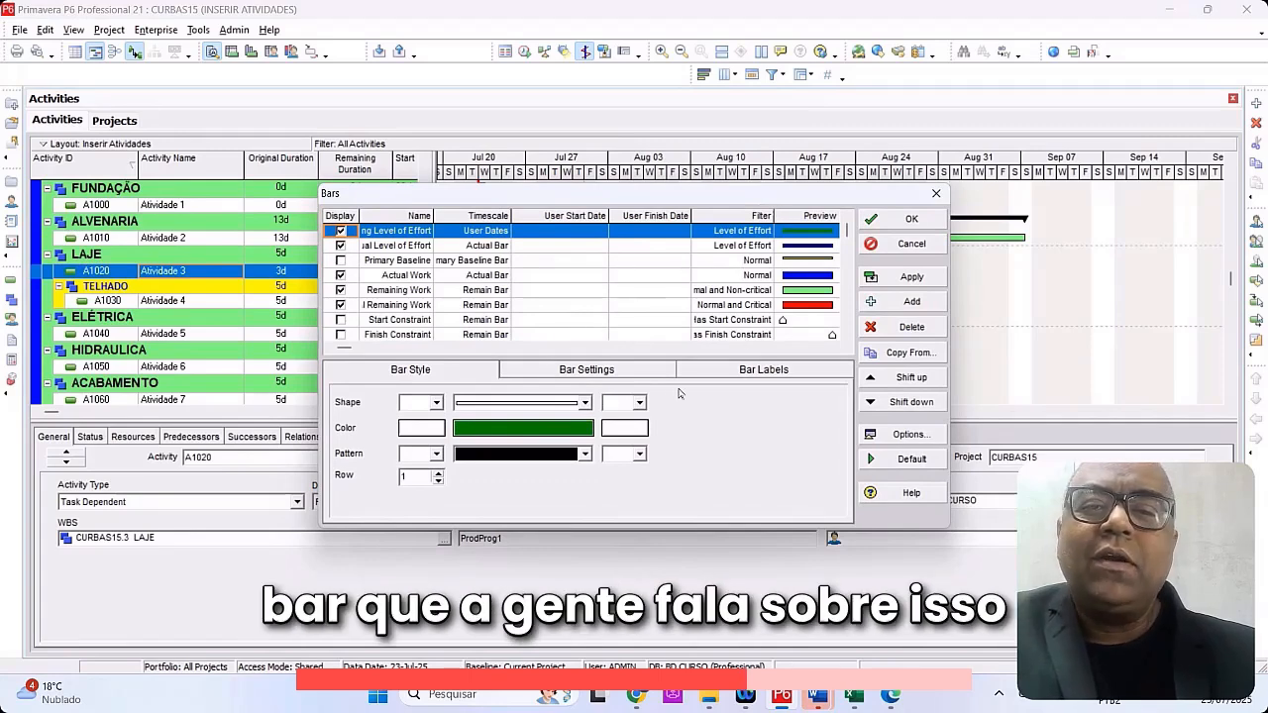
pyautogui.click(743, 369)
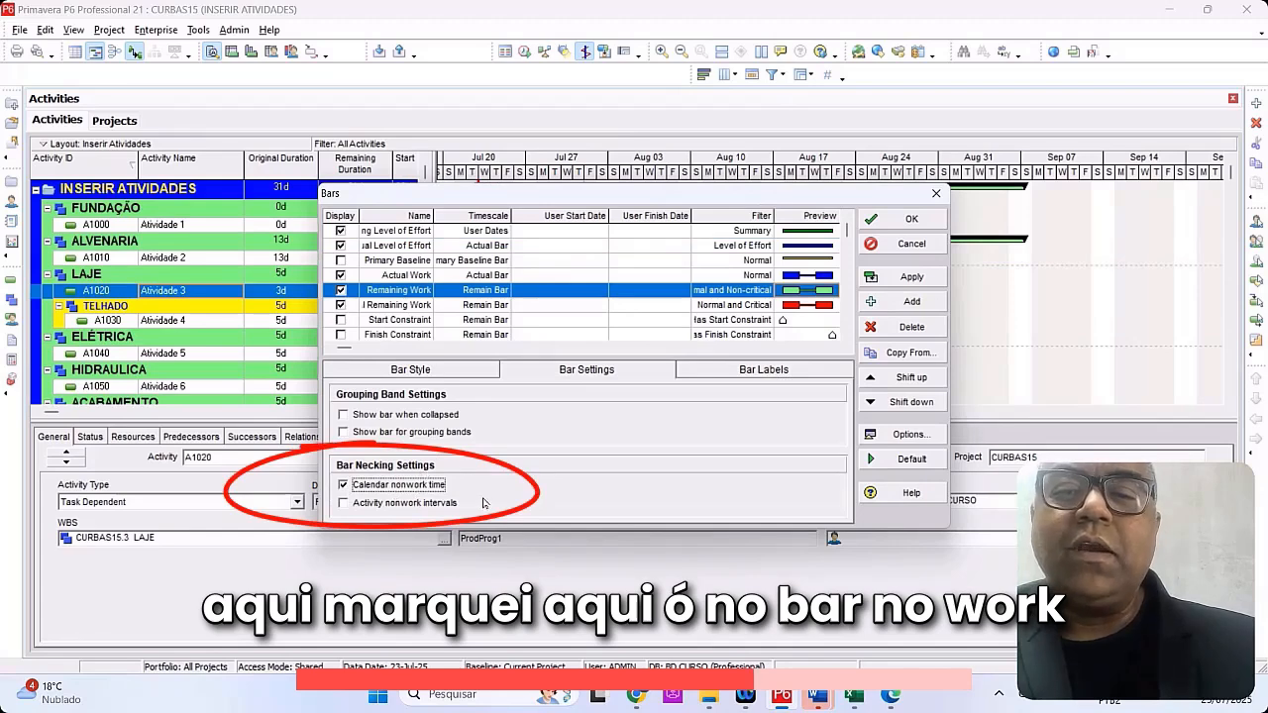
pyautogui.click(911, 276)
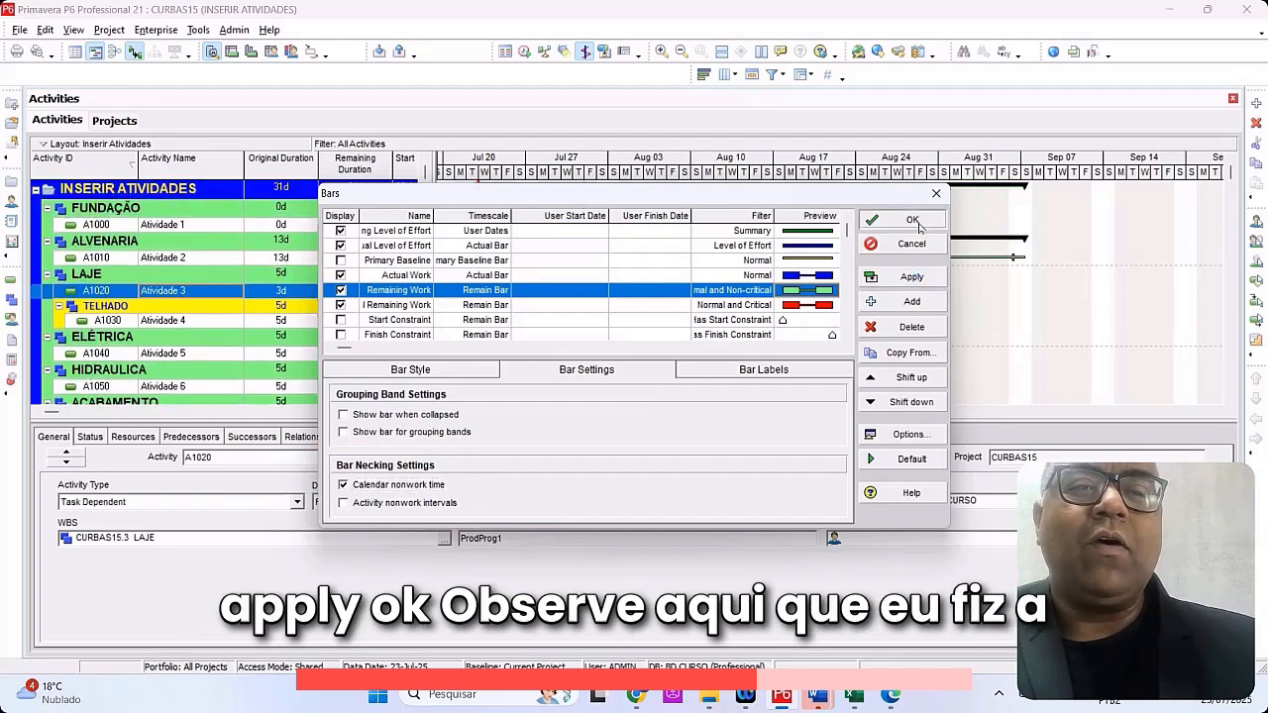
pyautogui.click(921, 247)
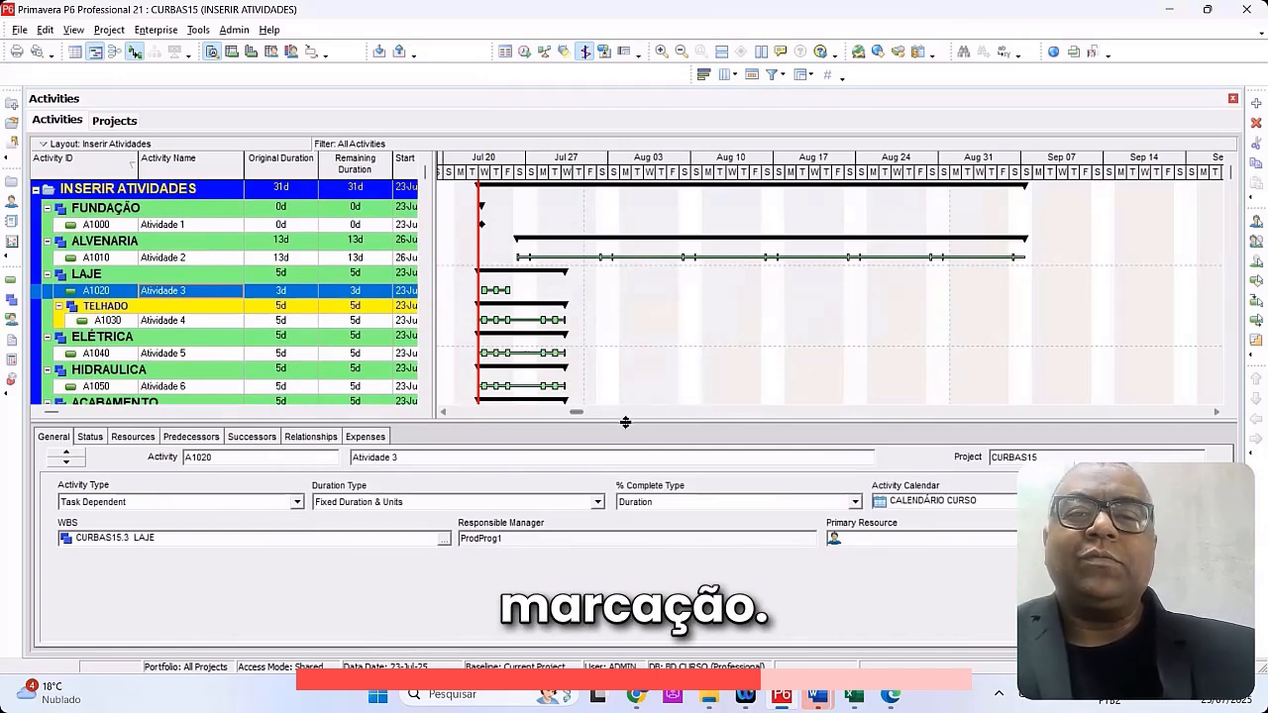
# Step: Place the Calendar column directly after Activity Name and resize the activity table so Original Duration is its last visible column
pyautogui.moveTo(577, 413); pyautogui.dragTo(577, 414)
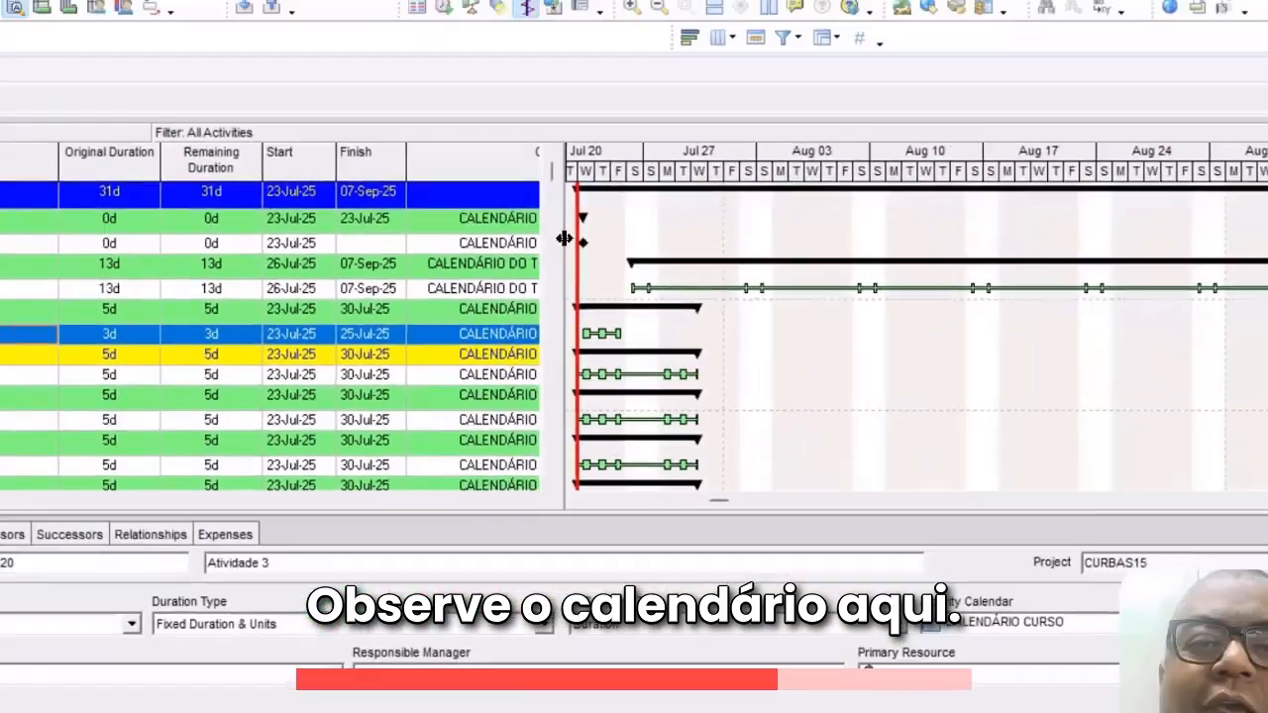
pyautogui.moveTo(564, 238); pyautogui.dragTo(613, 262)
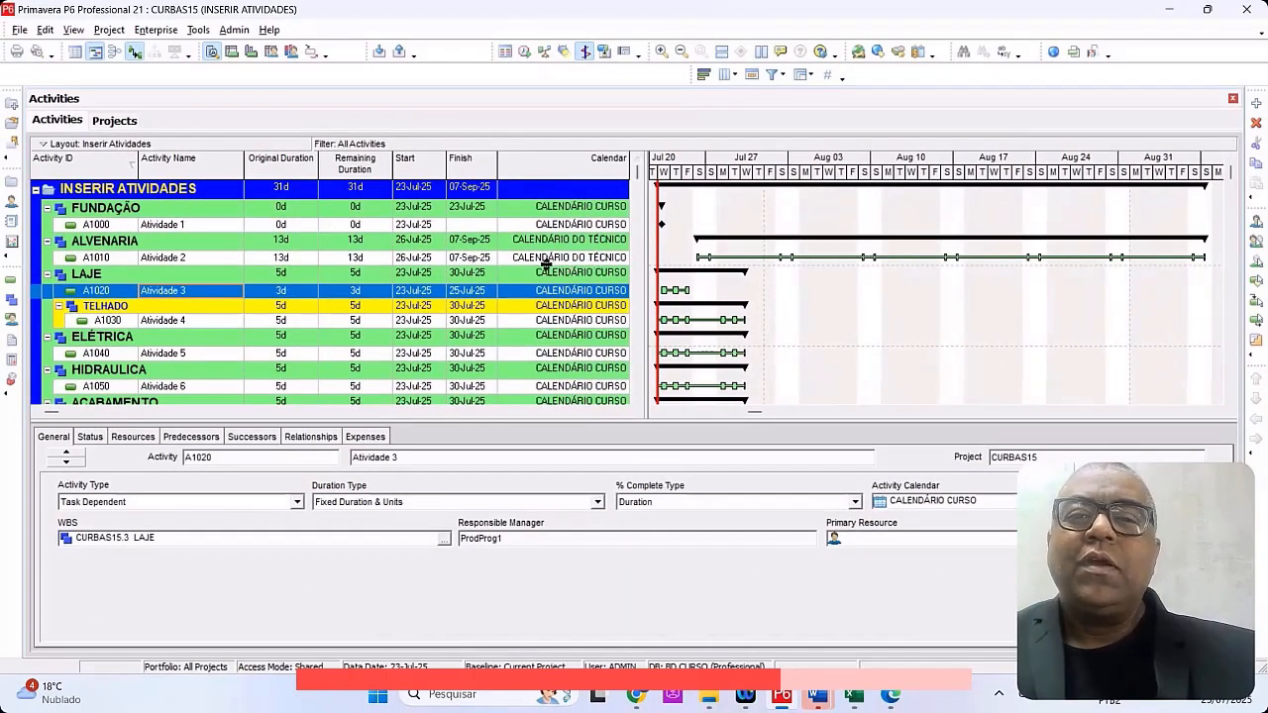
pyautogui.moveTo(588, 170); pyautogui.dragTo(247, 165)
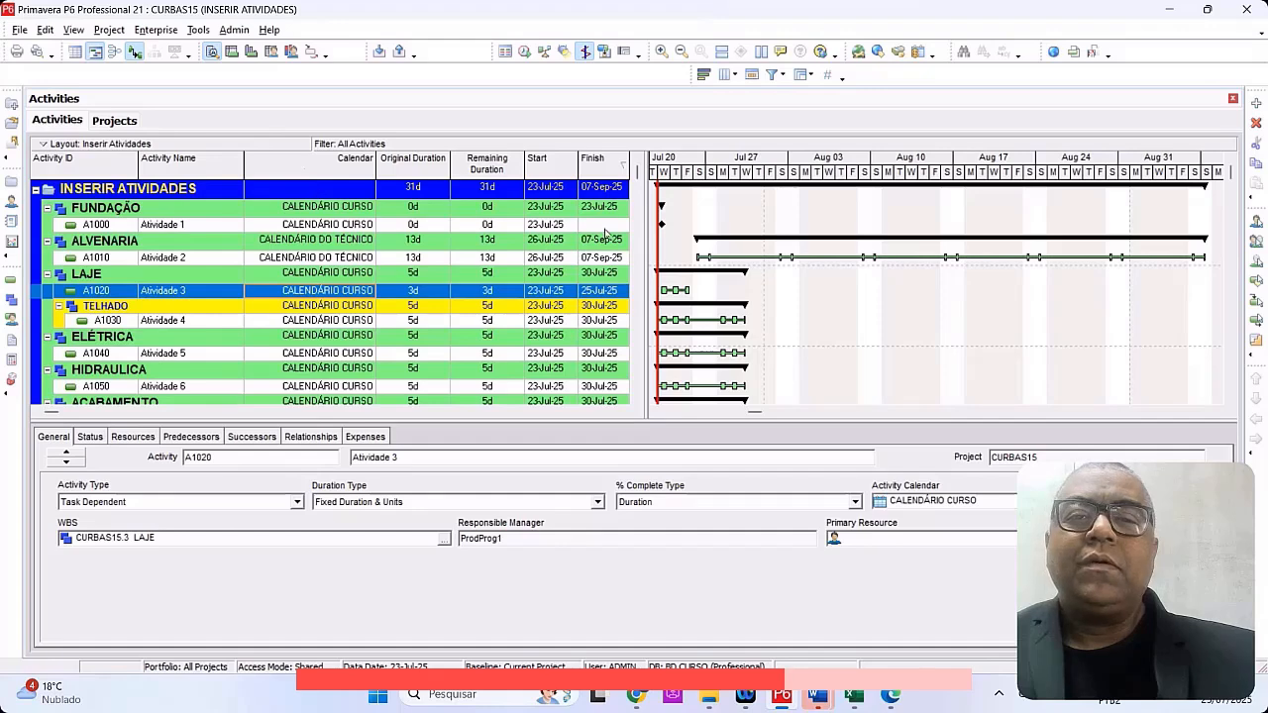
pyautogui.moveTo(642, 250); pyautogui.dragTo(397, 250)
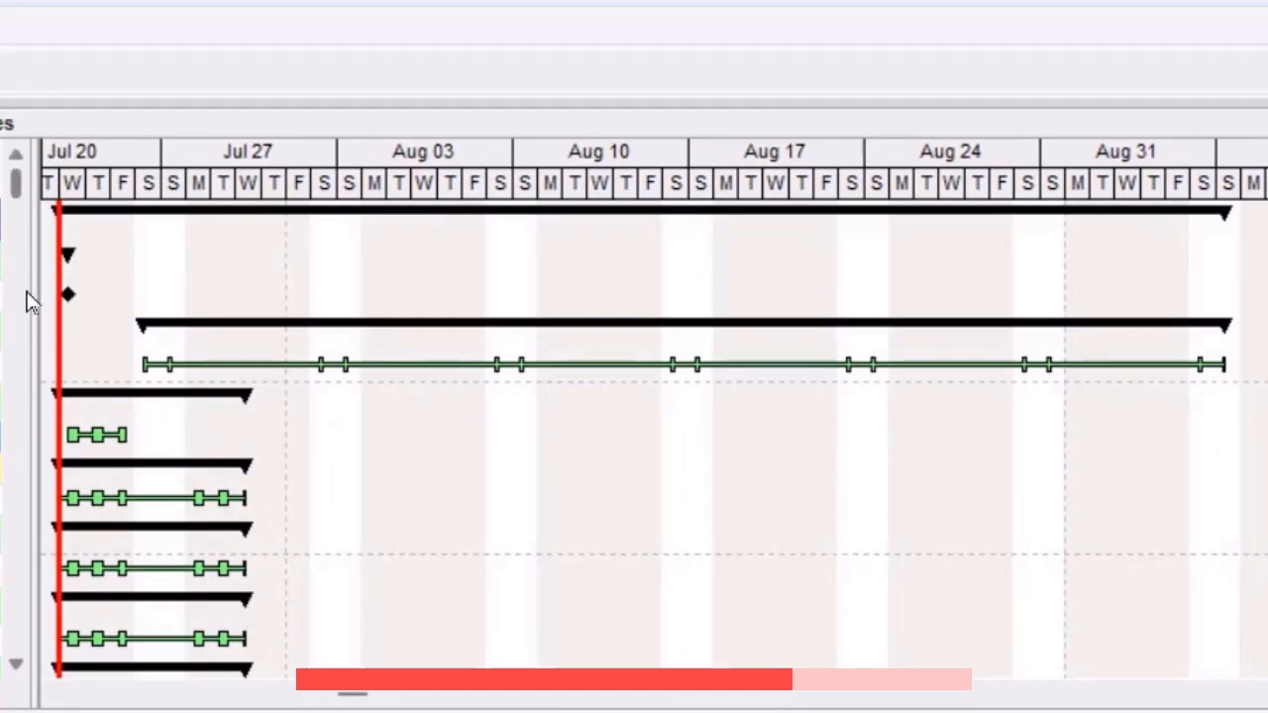
pyautogui.moveTo(35, 290); pyautogui.dragTo(175, 286)
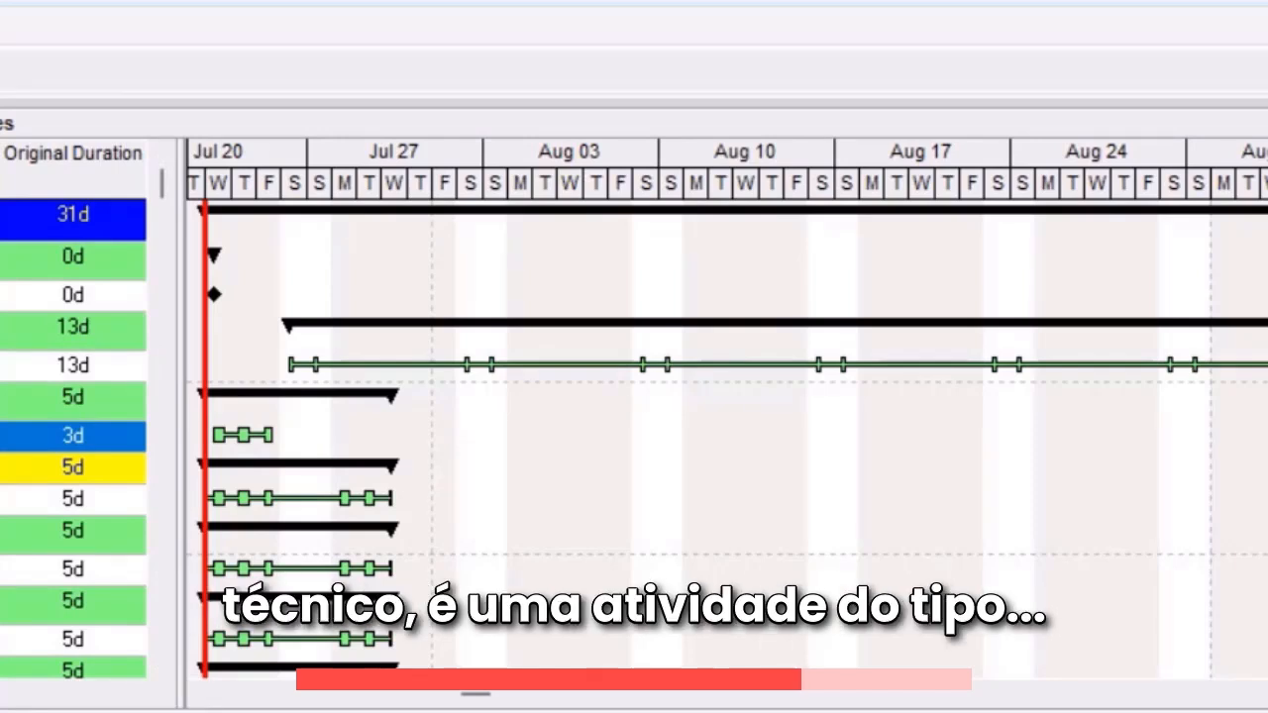
# Step: Compare the working days in the Gantt bars of Atividade 2 to 5 and review the activity types available for Atividade 5
pyautogui.click(74, 366)
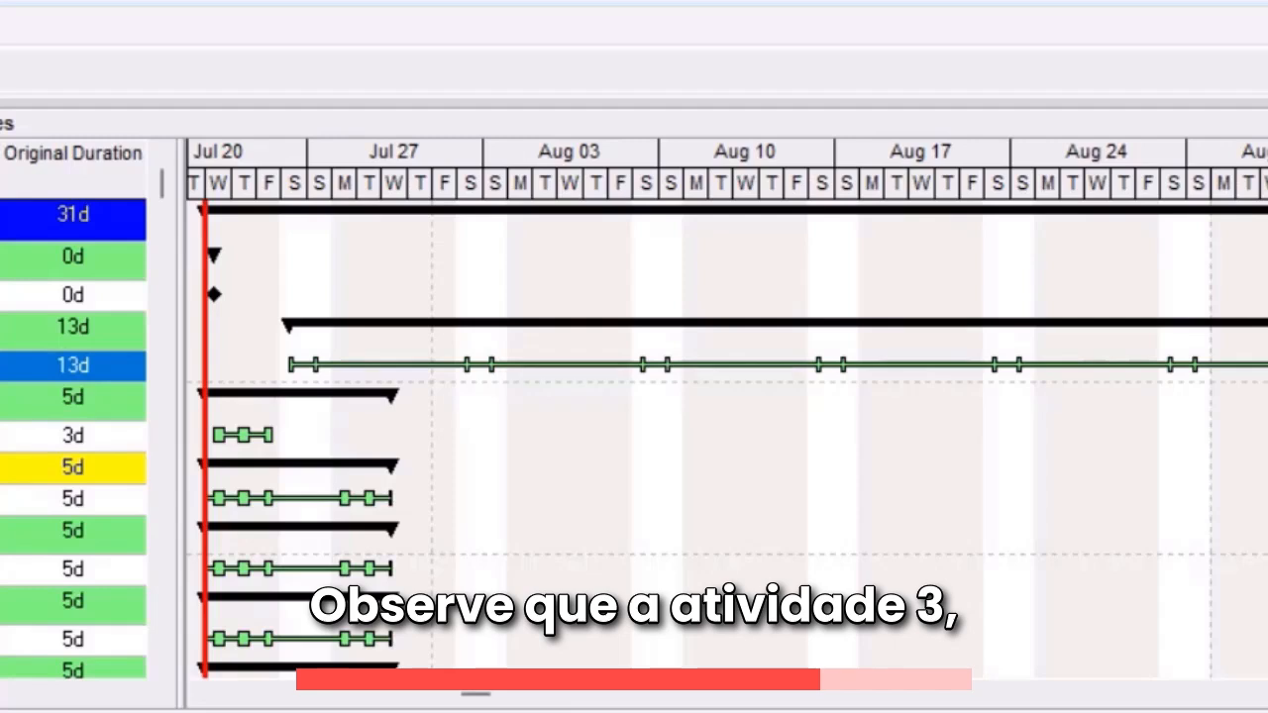
pyautogui.click(73, 436)
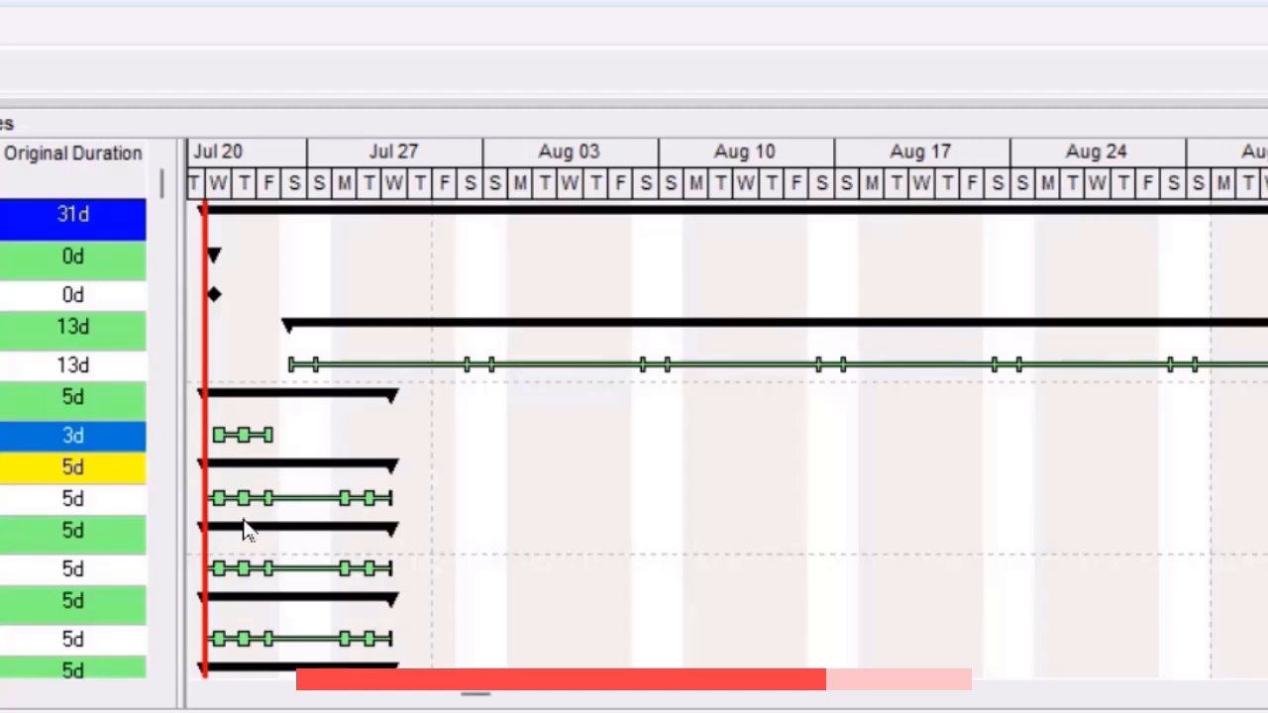
pyautogui.click(30, 501)
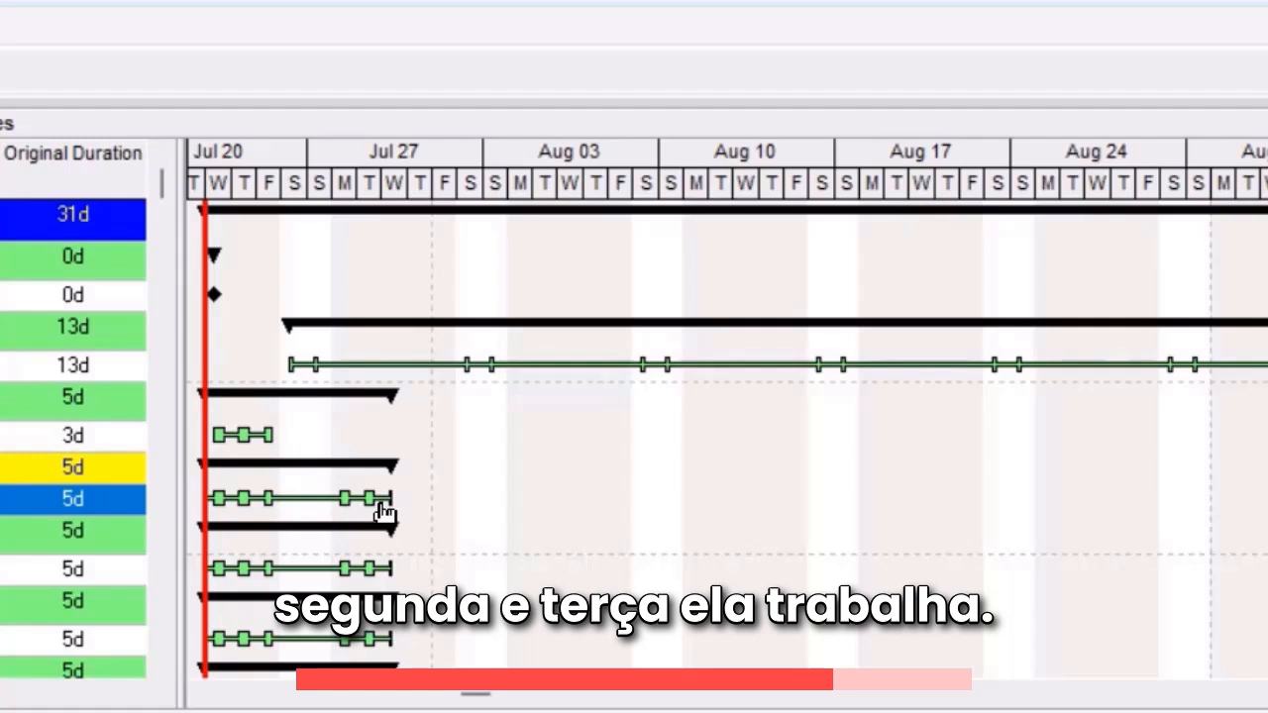
pyautogui.click(284, 575)
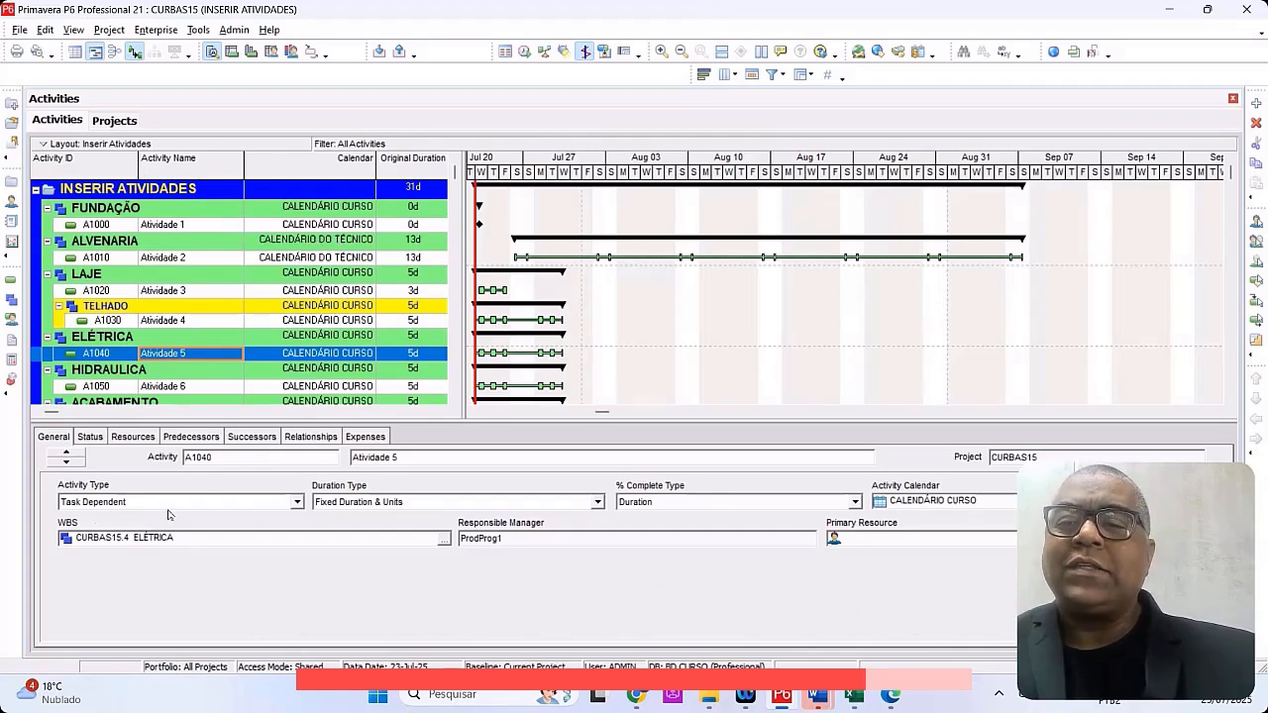
pyautogui.click(296, 502)
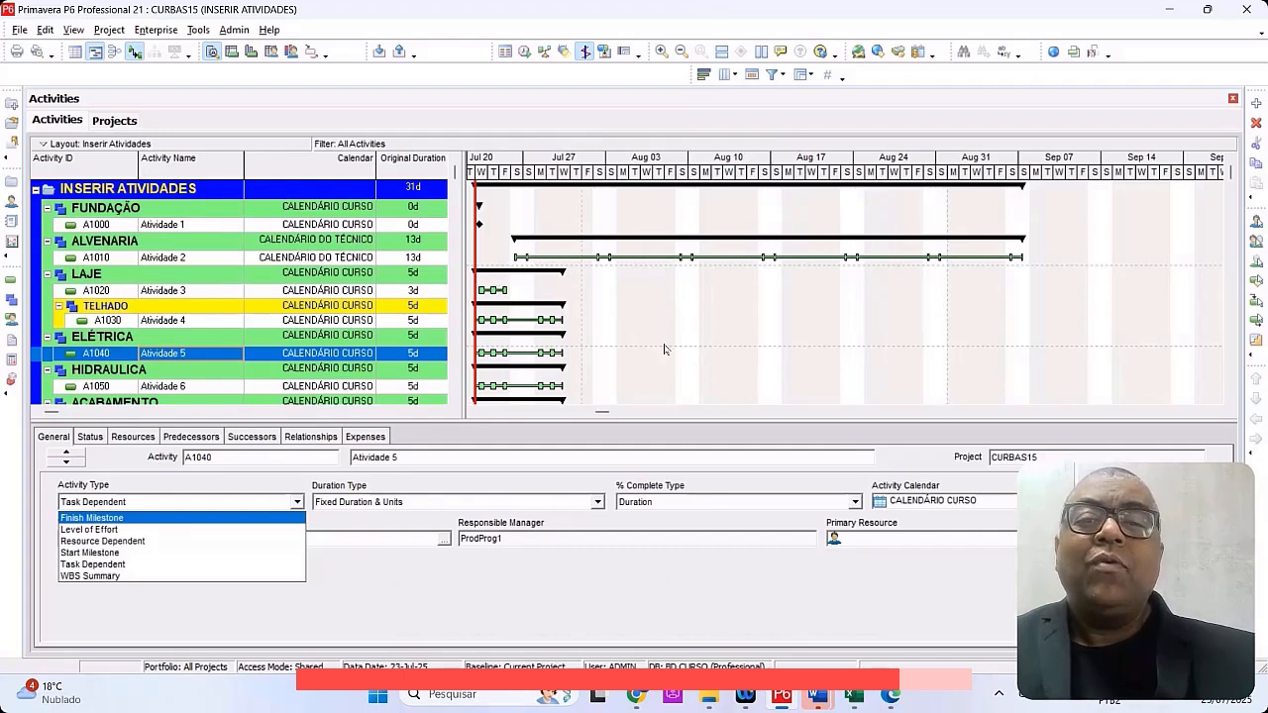
# Step: Assign CALENDÁRIO DO TÉCNICO to Atividade 4 under TELHADO and widen the activity table to show its start date
pyautogui.click(546, 326)
pyautogui.click(546, 326)
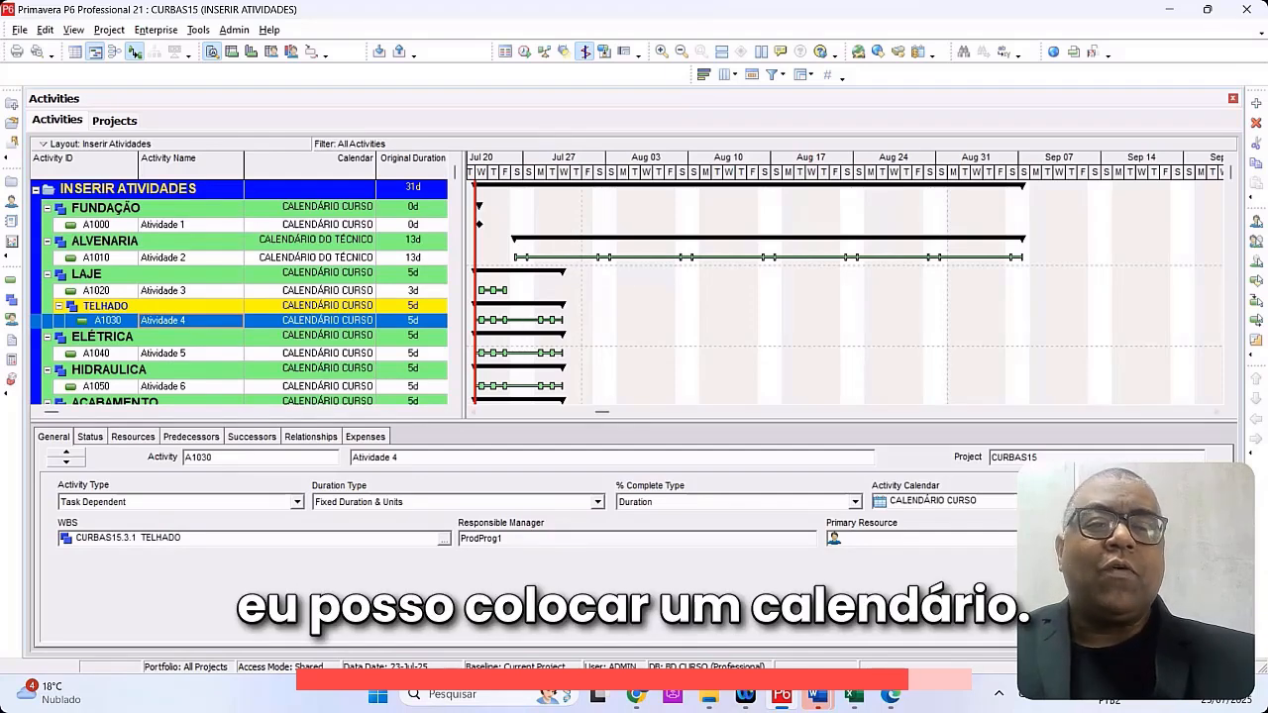
pyautogui.click(1198, 502)
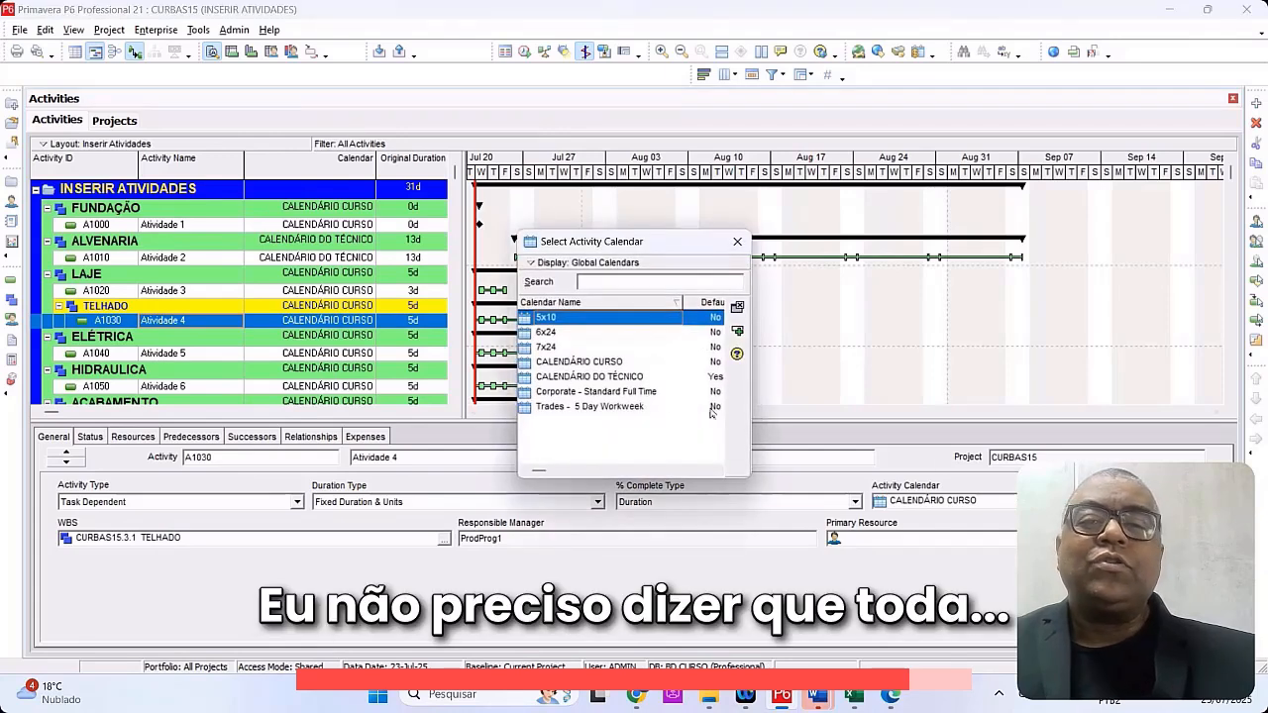
pyautogui.doubleClick(614, 381)
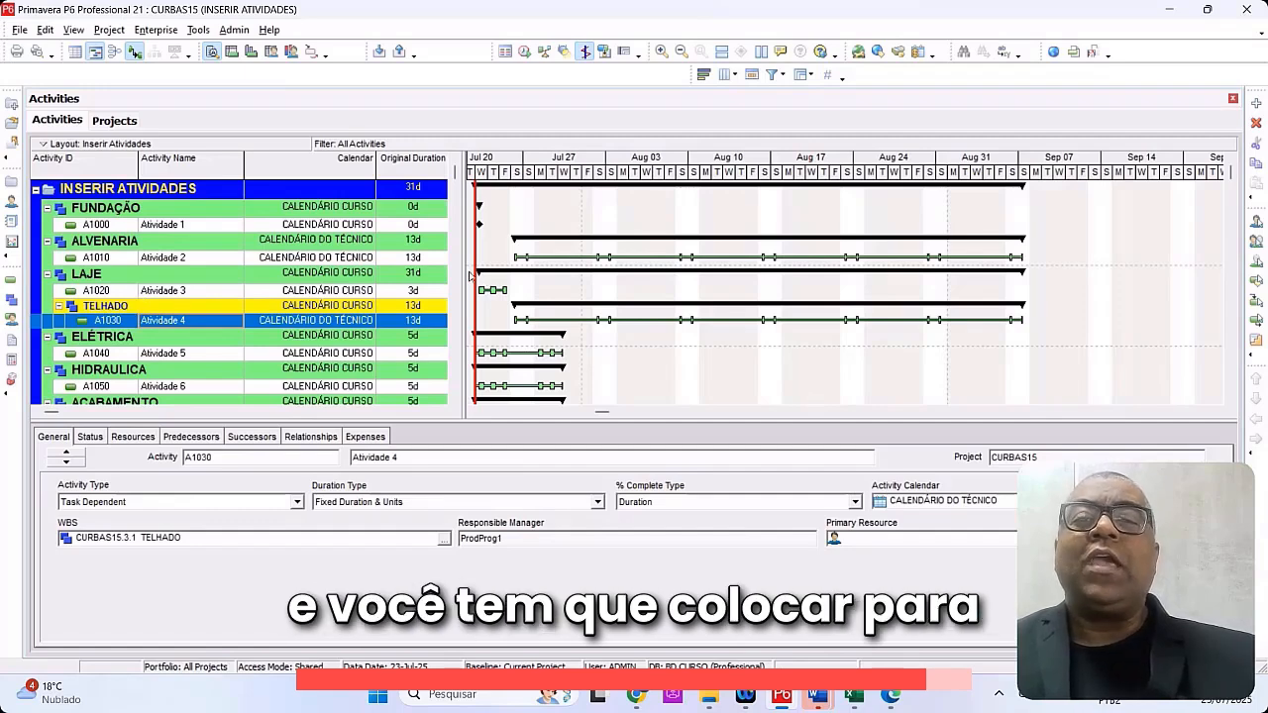
pyautogui.moveTo(464, 265); pyautogui.dragTo(613, 257)
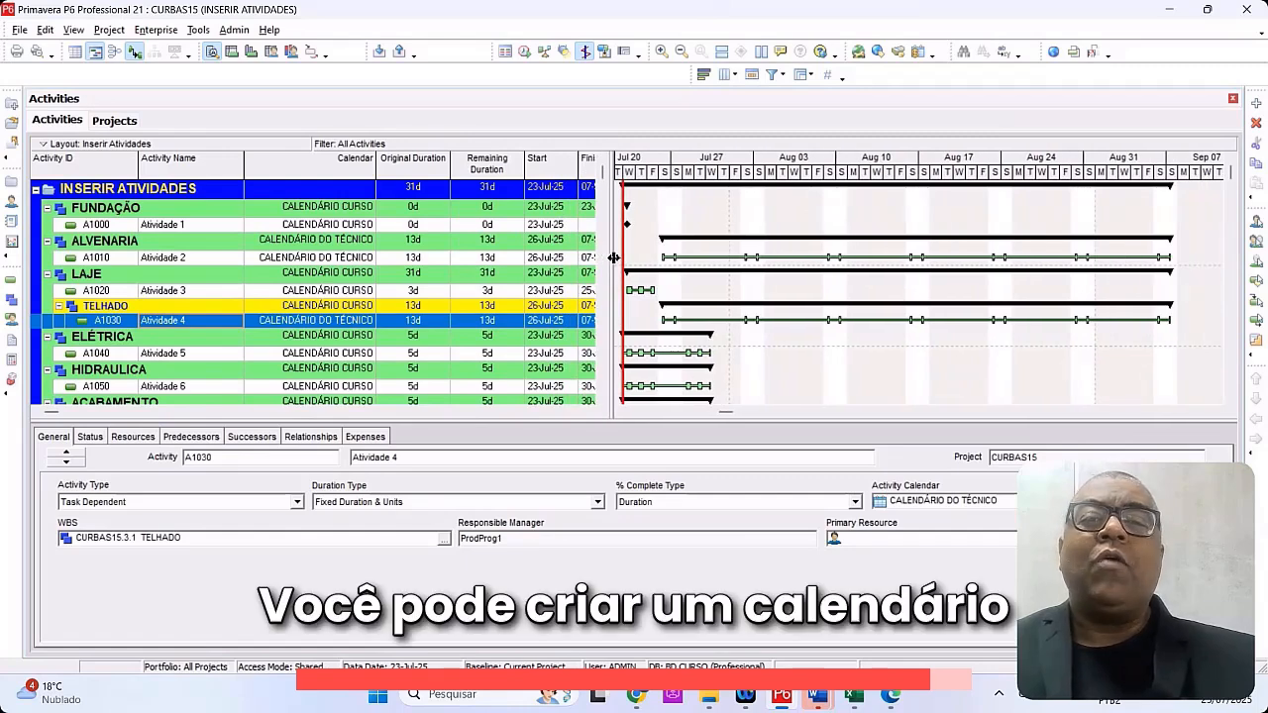